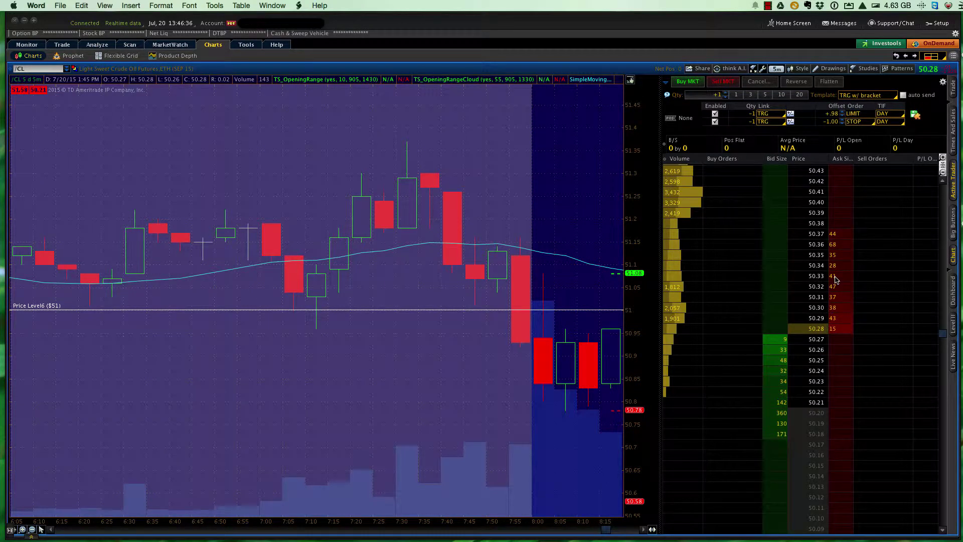
- Apply the TRG w/ bracket template and stage a one-contract /CL sell stop at 50.20
{"action": "scroll", "coordinate": [835, 279], "scroll_direction": "up", "scroll_amount": 2}
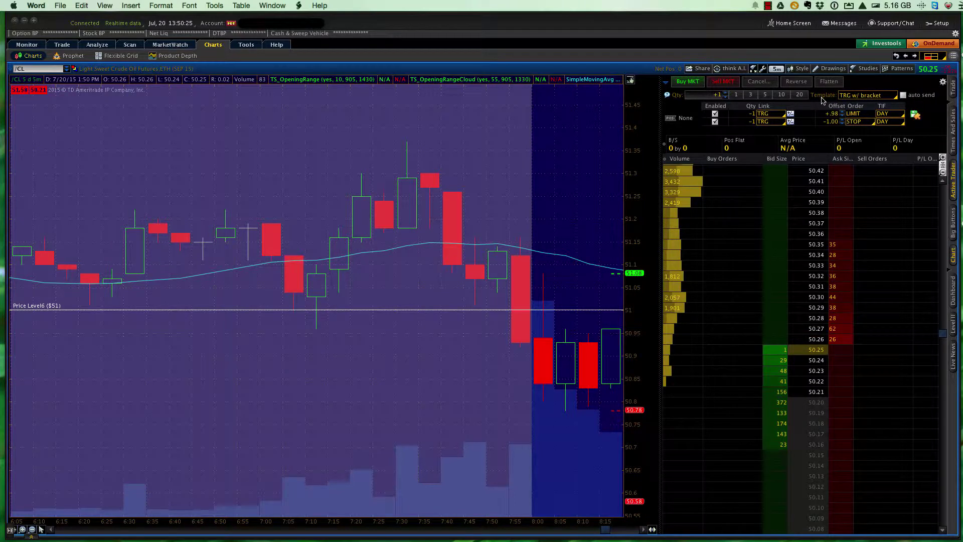
{"action": "left_click", "coordinate": [858, 96]}
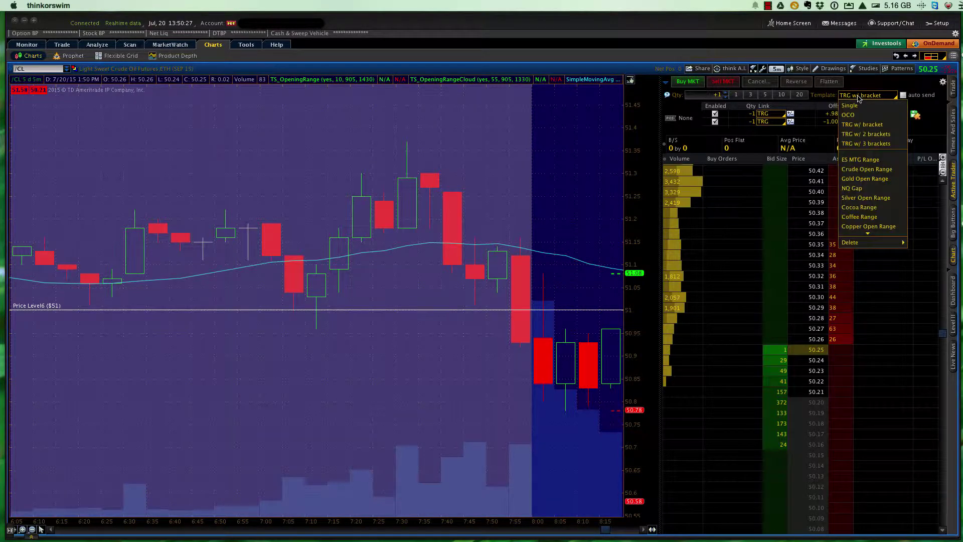
{"action": "left_click", "coordinate": [883, 126]}
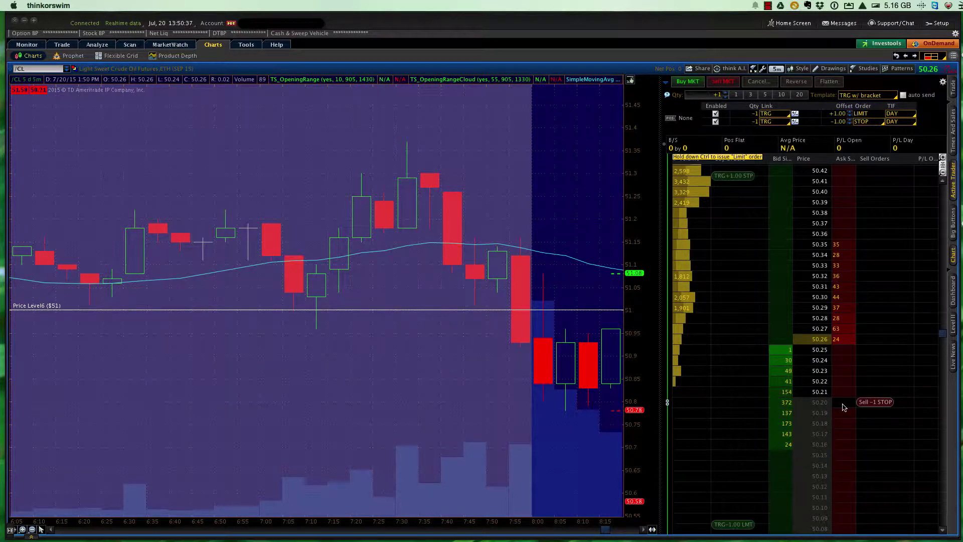
{"action": "left_click", "coordinate": [842, 406]}
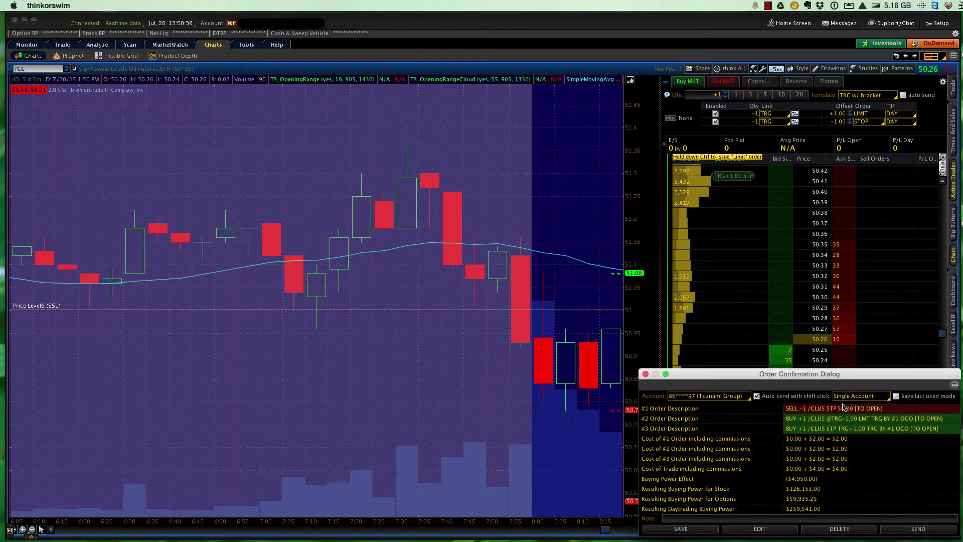
- Edit the staged order, setting the limit leg offset to -.28 and the stop leg offset to +.43
{"action": "left_click", "coordinate": [769, 529]}
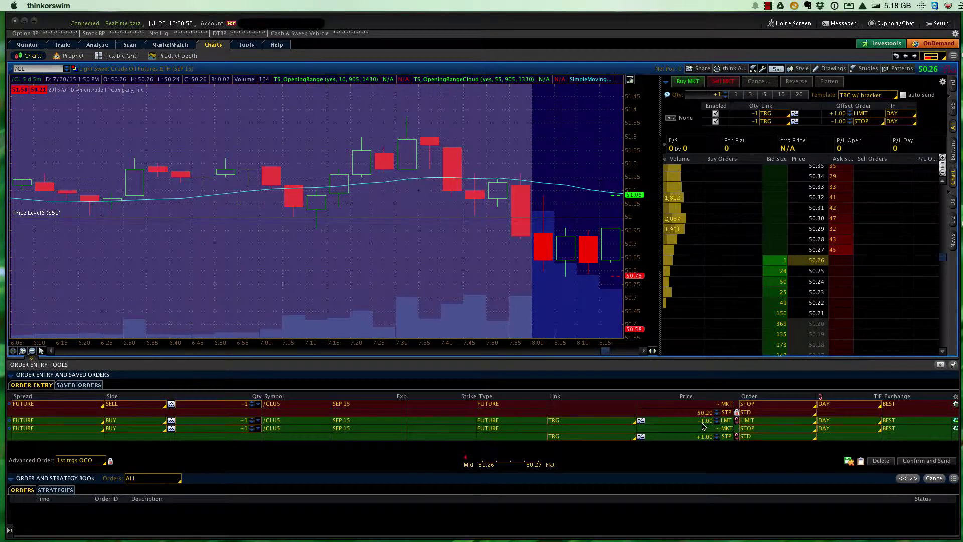
{"action": "left_click", "coordinate": [711, 420]}
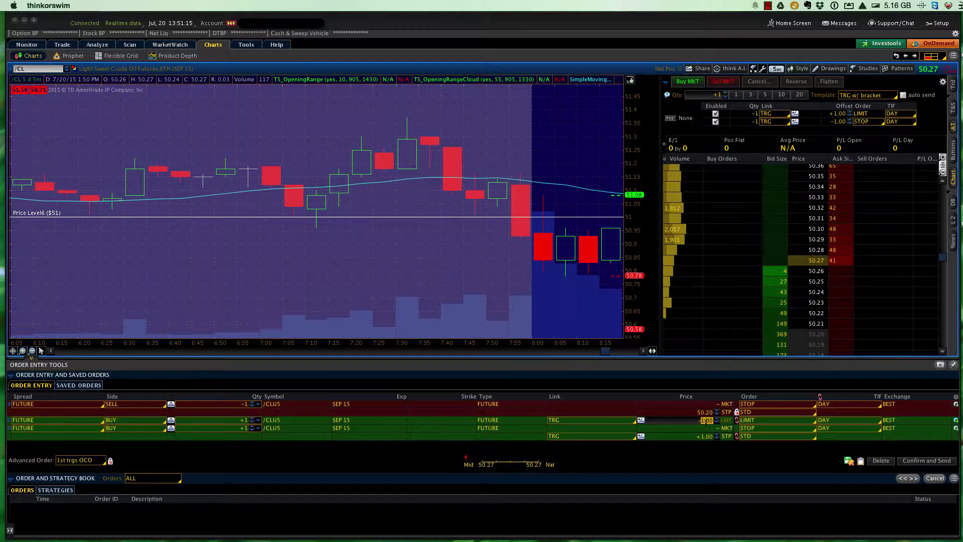
{"action": "type", "text": "-.28"}
{"action": "key", "text": "Return"}
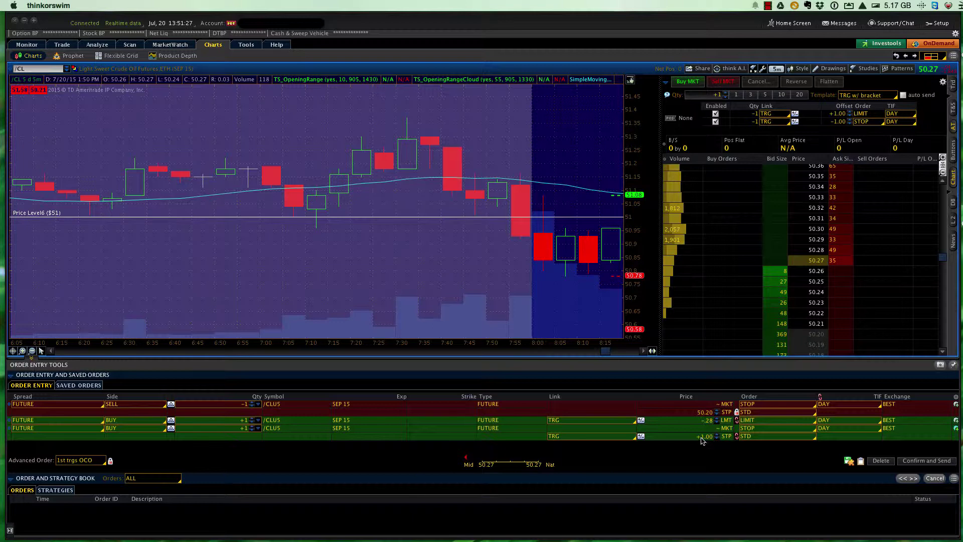
{"action": "left_click", "coordinate": [701, 435]}
{"action": "double_click", "coordinate": [705, 435]}
{"action": "type", "text": ".43"}
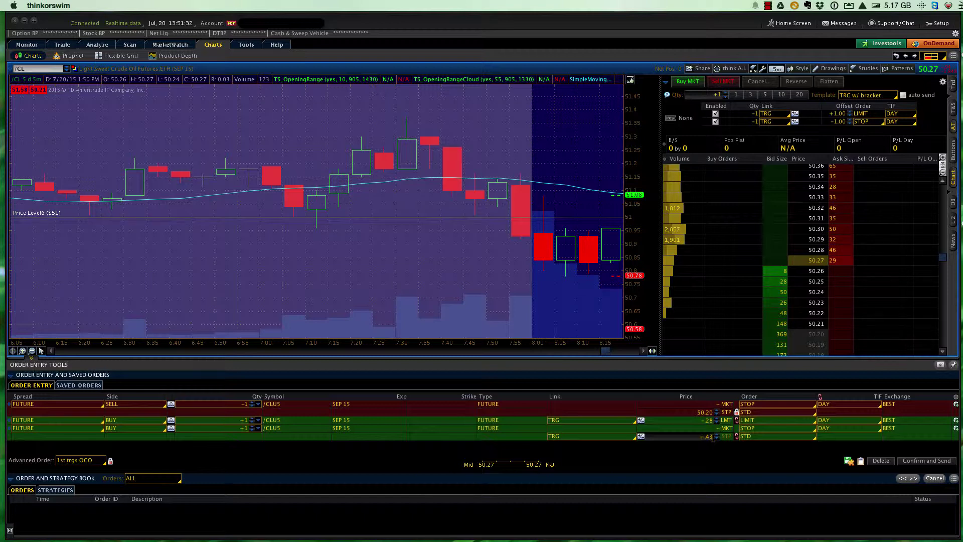
{"action": "key", "text": "Return"}
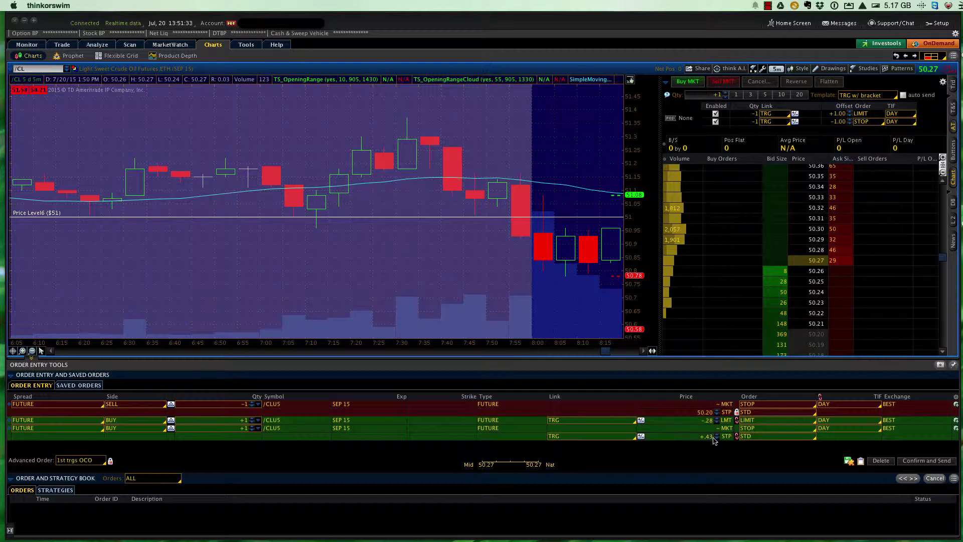
- Save the edited bracket order as a custom template named 'CL range'
{"action": "left_click", "coordinate": [848, 460]}
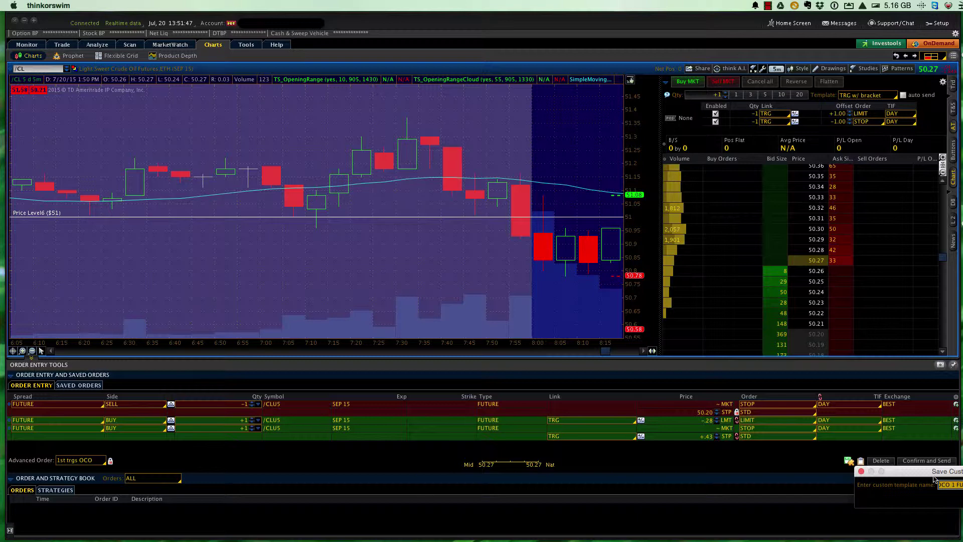
{"action": "type", "text": "CL range"}
{"action": "key", "text": "Return"}
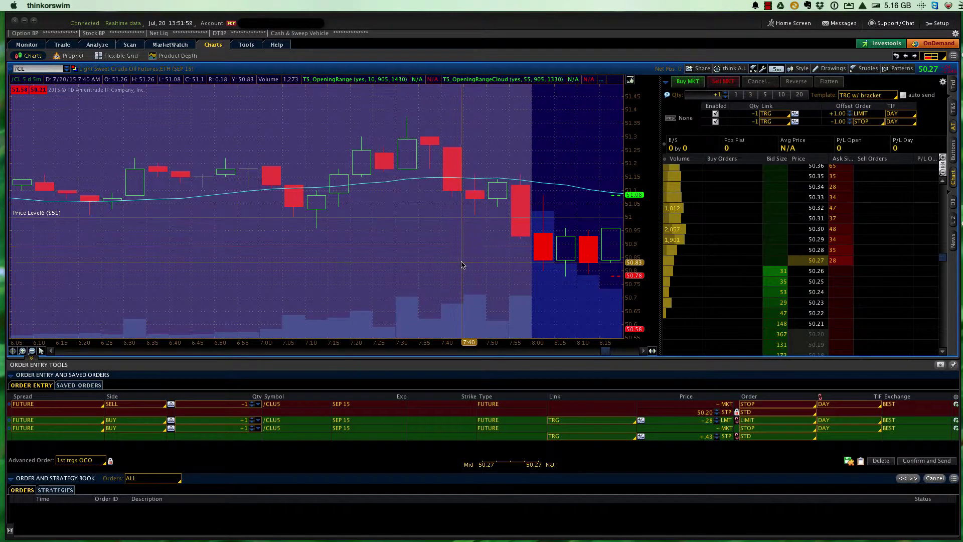
- Discard the staged order, keep TRG w/ bracket selected, and set the limit offset to +.28
{"action": "left_click", "coordinate": [881, 461]}
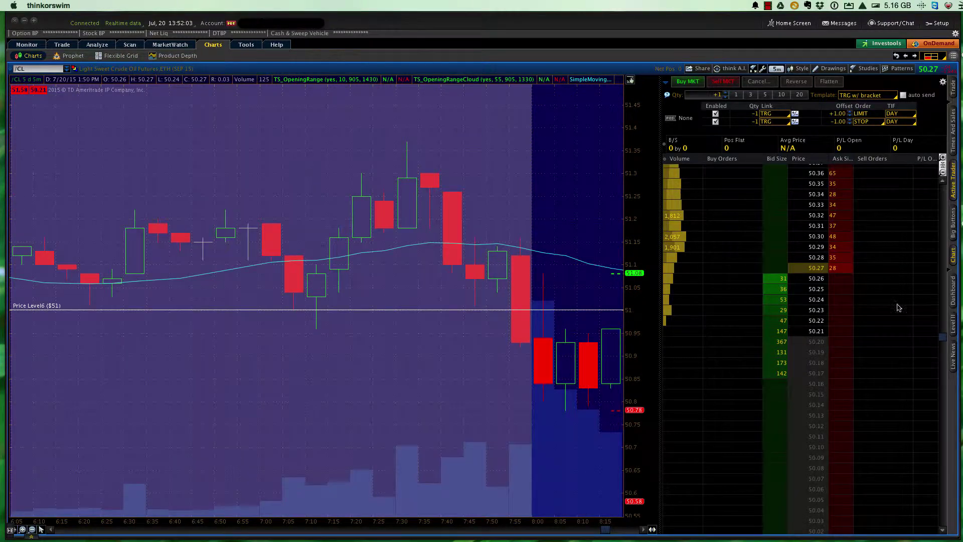
{"action": "left_click", "coordinate": [868, 96]}
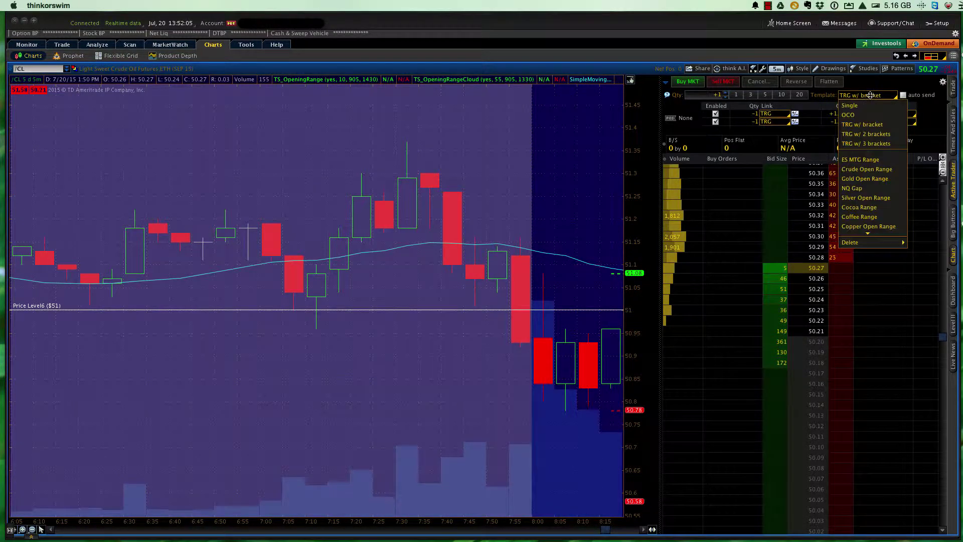
{"action": "left_click", "coordinate": [862, 125]}
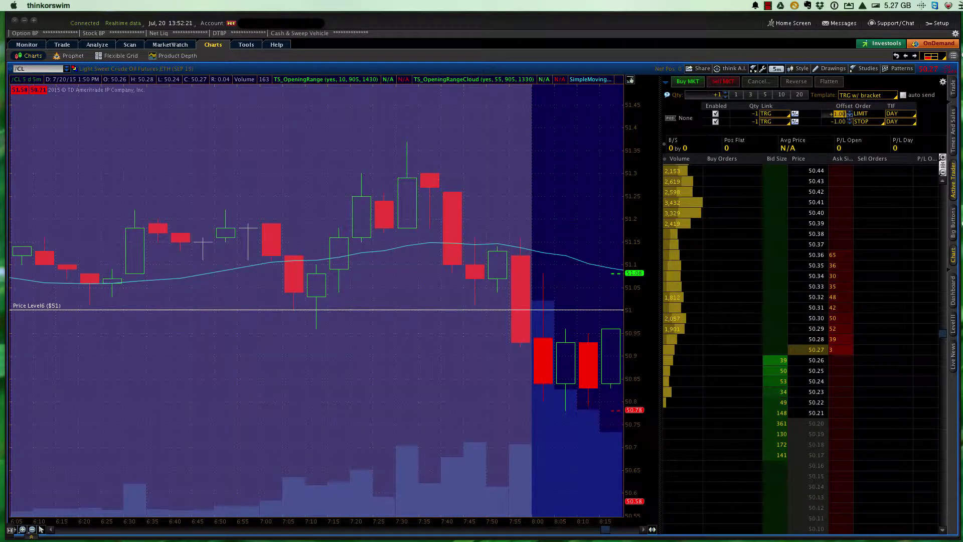
{"action": "type", "text": ".2"}
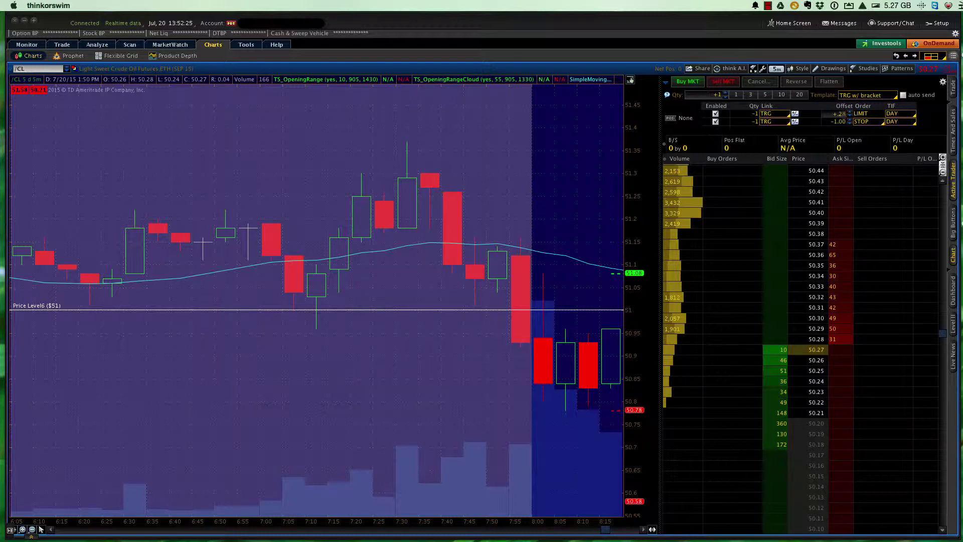
{"action": "type", "text": "8"}
{"action": "key", "text": "Return"}
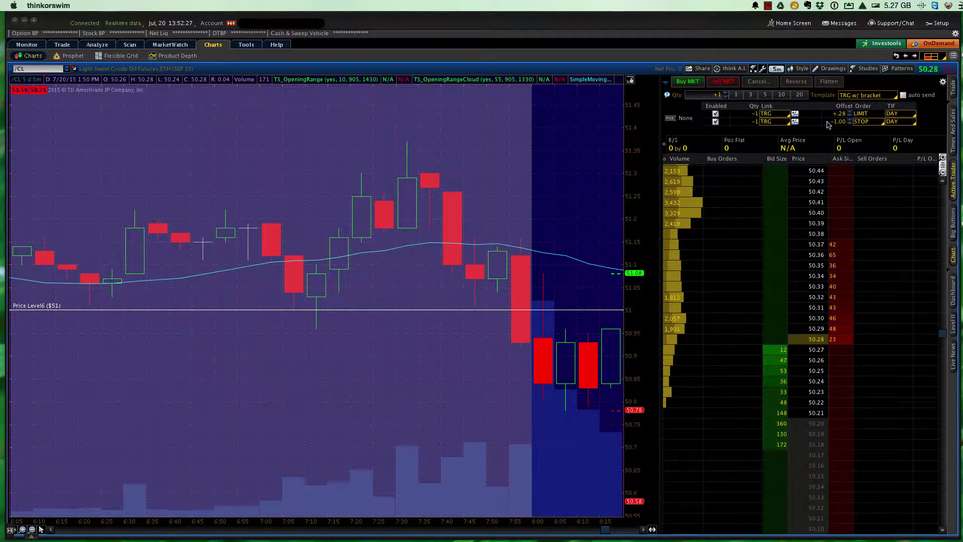
- Change the bracket's stop offset from -1.00 to -.43
{"action": "left_click", "coordinate": [829, 122]}
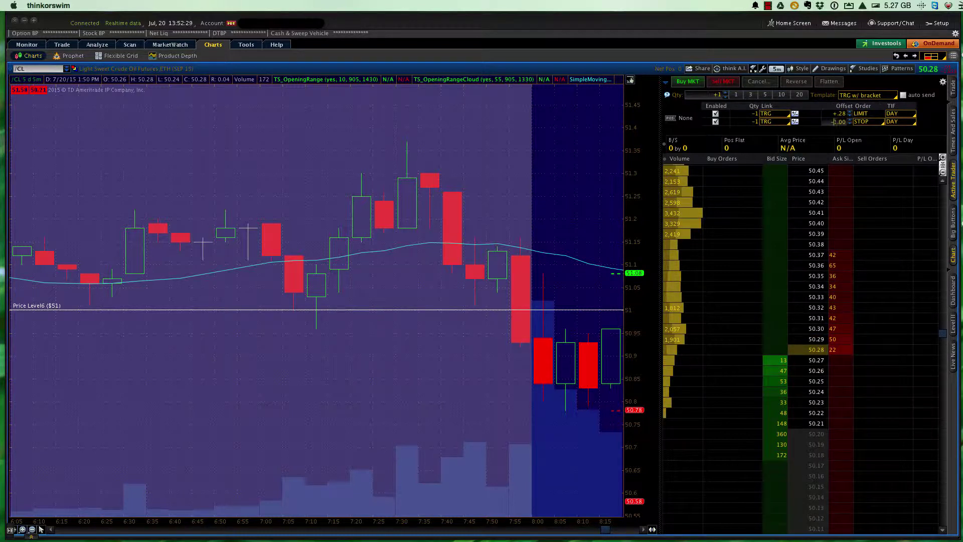
{"action": "left_click_drag", "start_coordinate": [834, 122], "coordinate": [848, 125]}
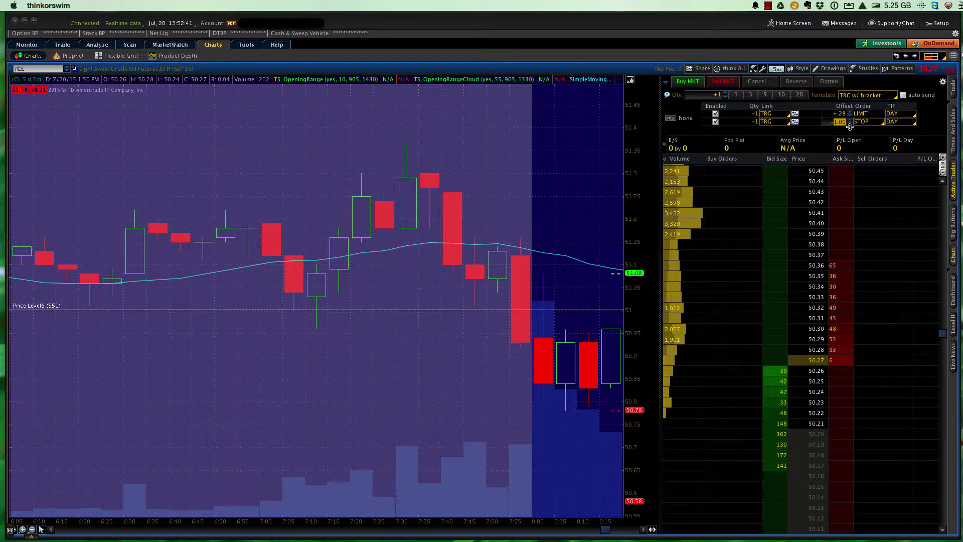
{"action": "type", "text": "-.4"}
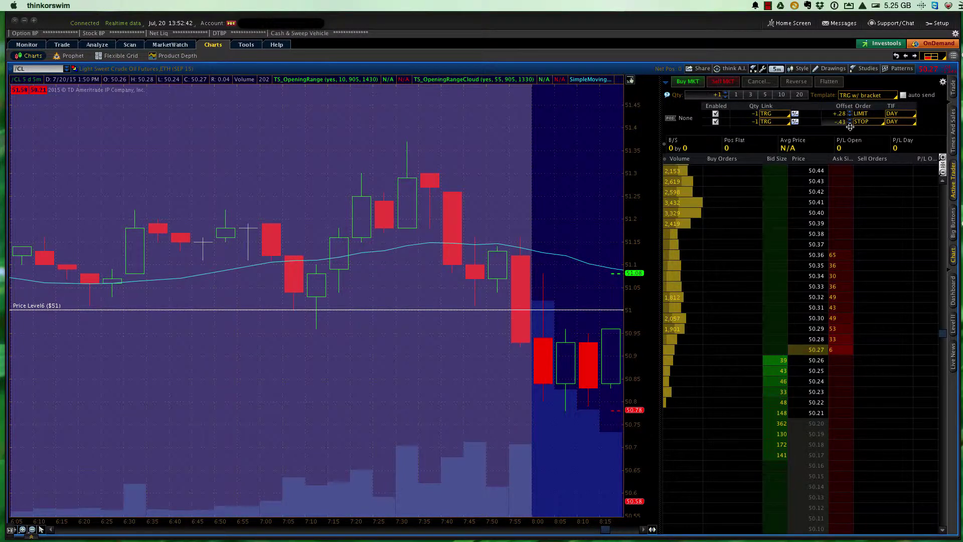
{"action": "type", "text": "3"}
{"action": "key", "text": "Return"}
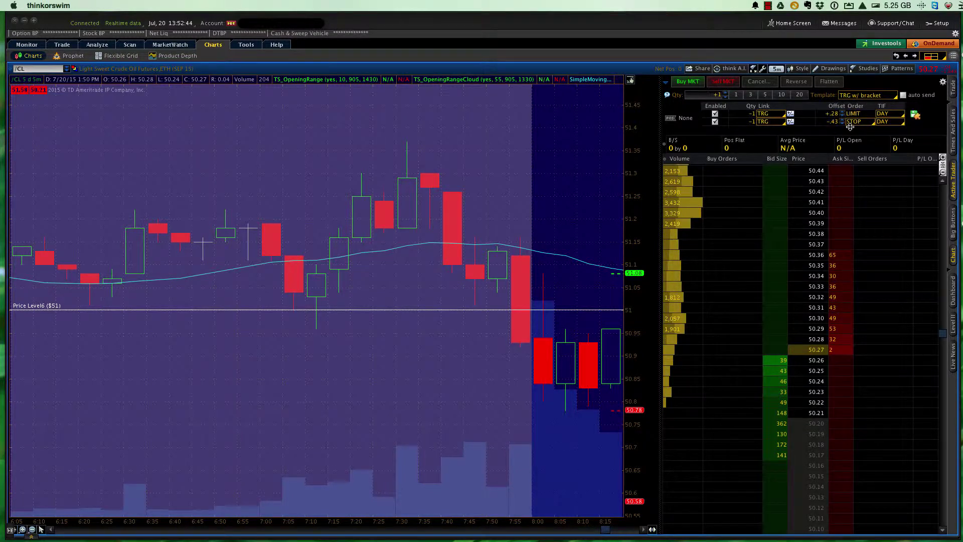
- Save the +.28/-.43 ladder bracket as a template named 'CL range test'
{"action": "left_click", "coordinate": [914, 114]}
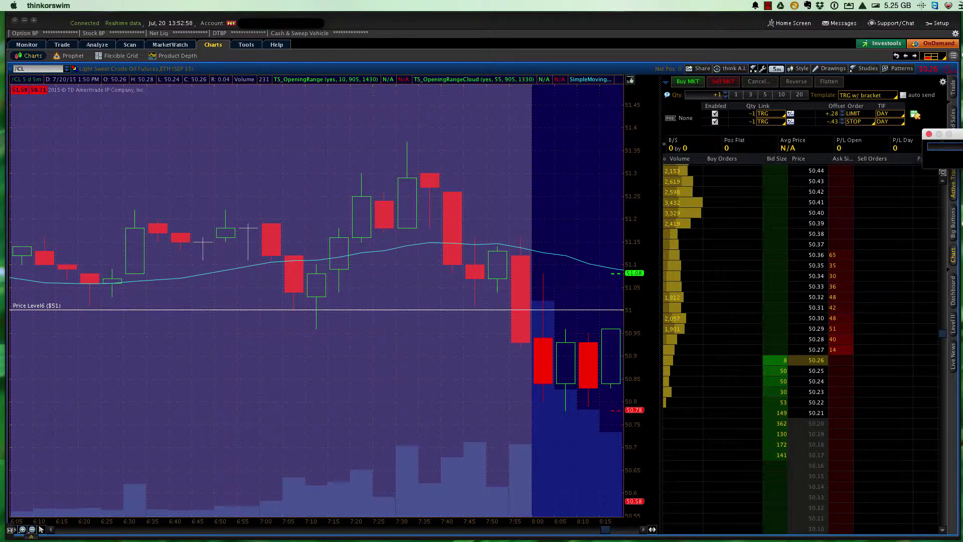
{"action": "type", "text": "L range test"}
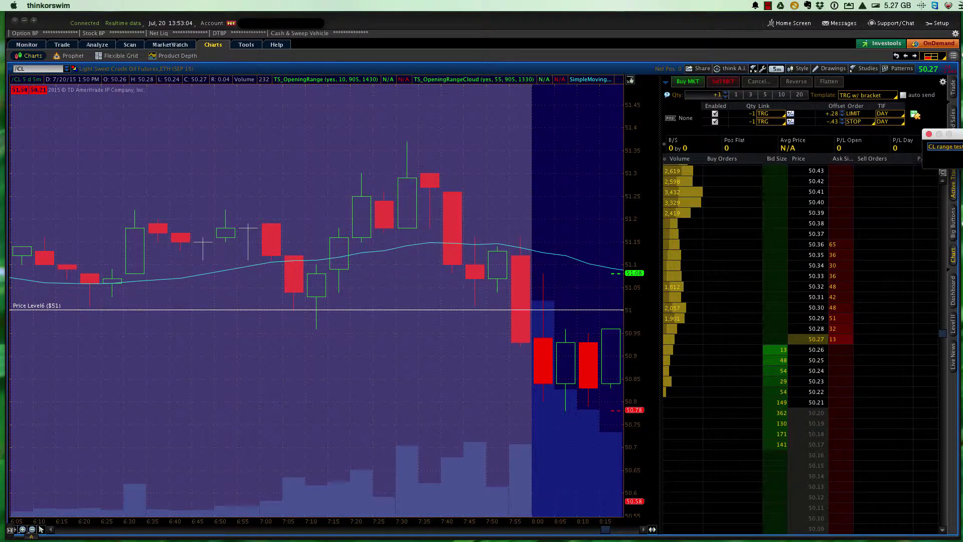
{"action": "key", "text": "Return"}
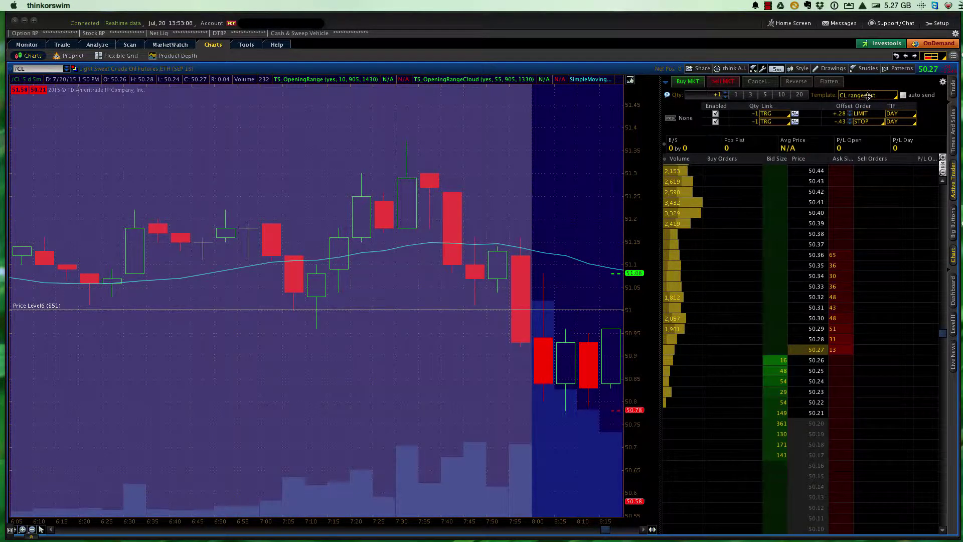
{"action": "left_click", "coordinate": [868, 95]}
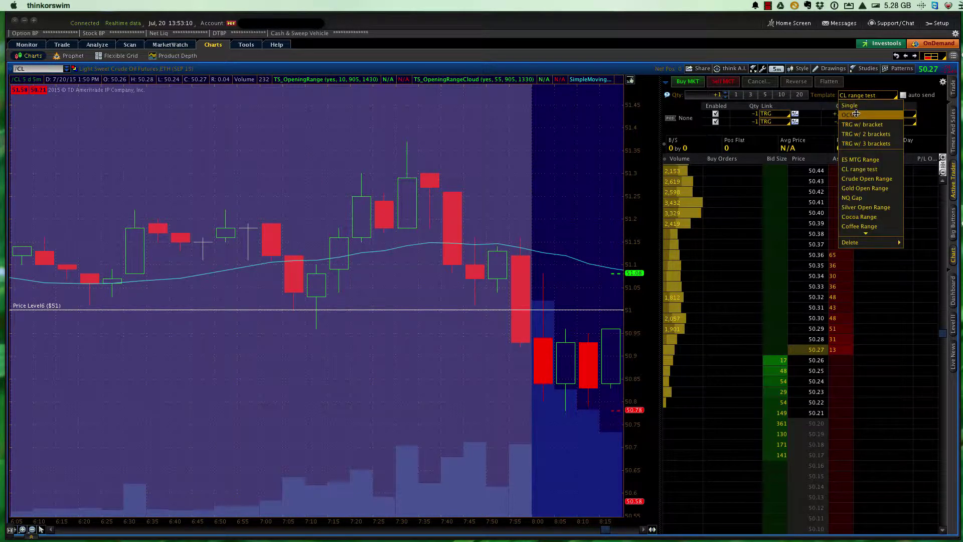
{"action": "left_click", "coordinate": [860, 115]}
{"action": "left_click", "coordinate": [866, 94]}
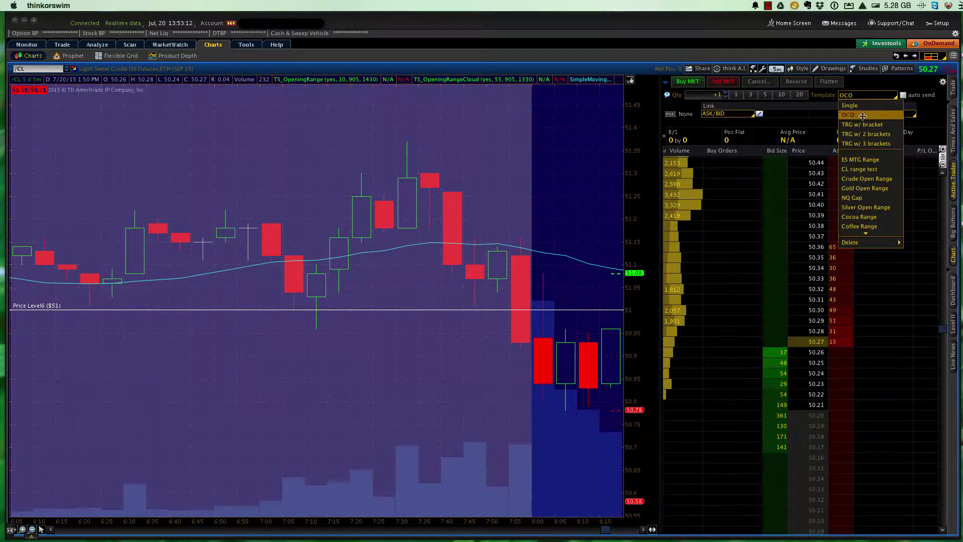
{"action": "left_click", "coordinate": [862, 122]}
{"action": "left_click", "coordinate": [864, 94]}
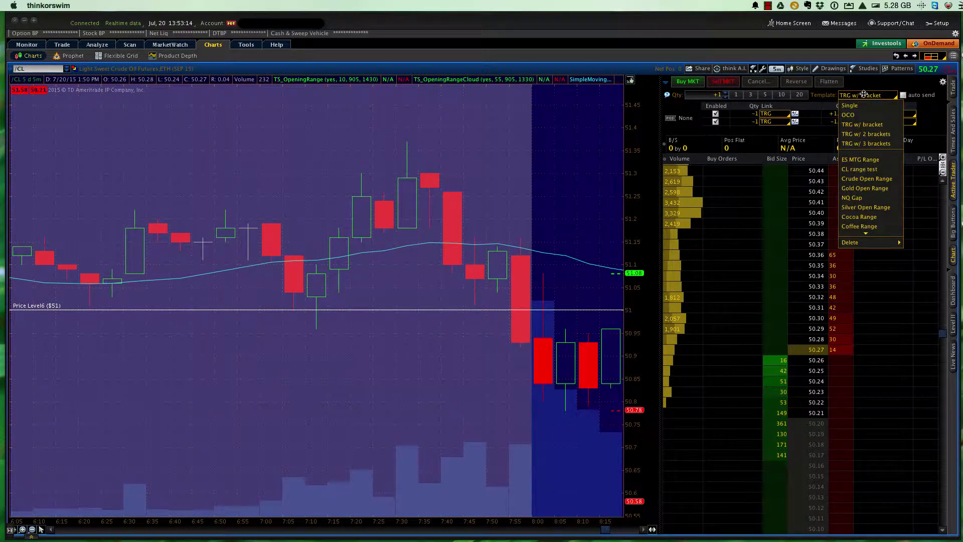
{"action": "left_click", "coordinate": [857, 106]}
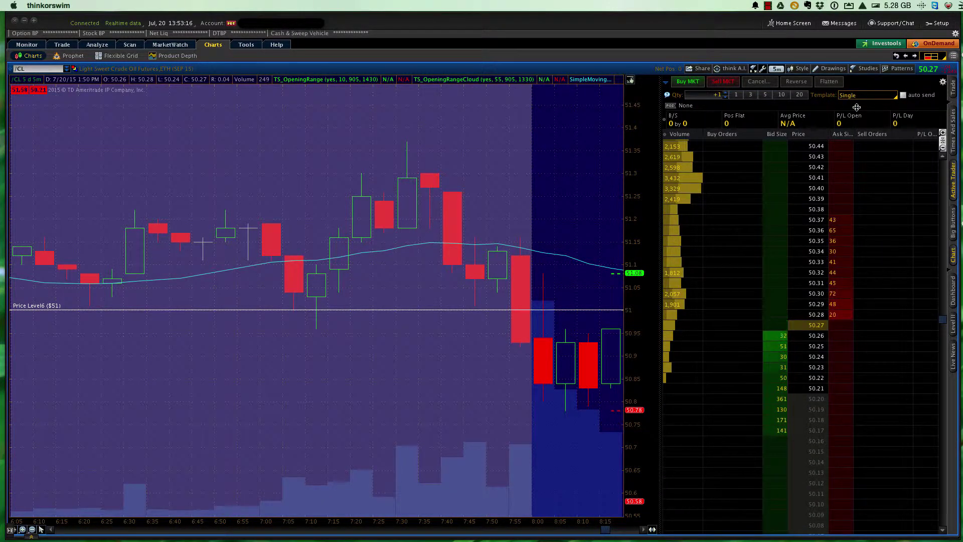
{"action": "left_click", "coordinate": [862, 94]}
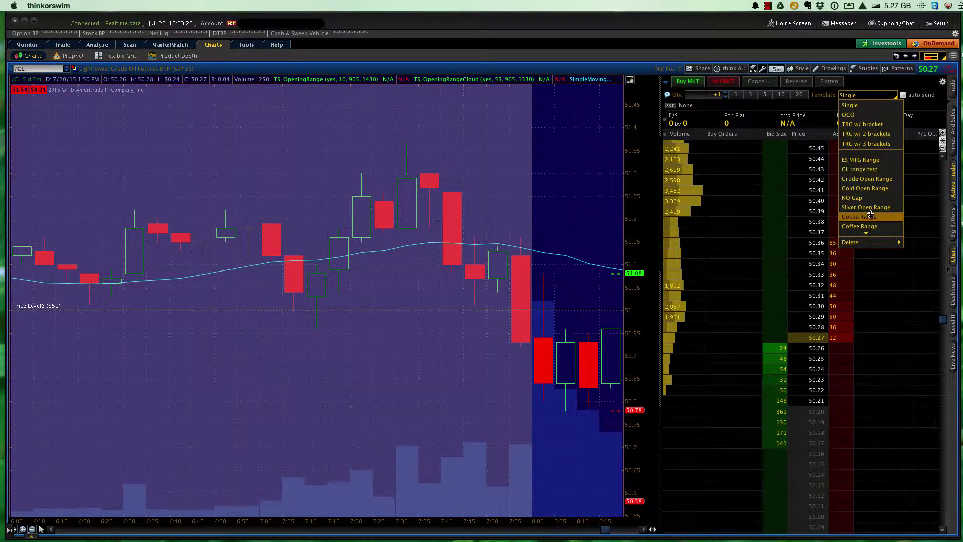
{"action": "left_click", "coordinate": [862, 170]}
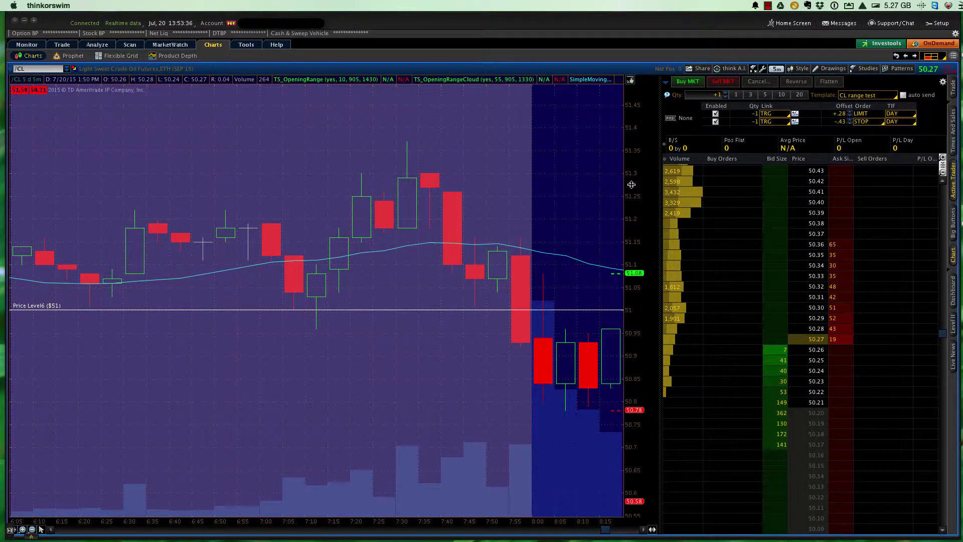
- Nudge the offset spinners to +.30 for the limit leg and -.46 for the stop leg
{"action": "left_click", "coordinate": [849, 112]}
{"action": "left_click", "coordinate": [842, 112]}
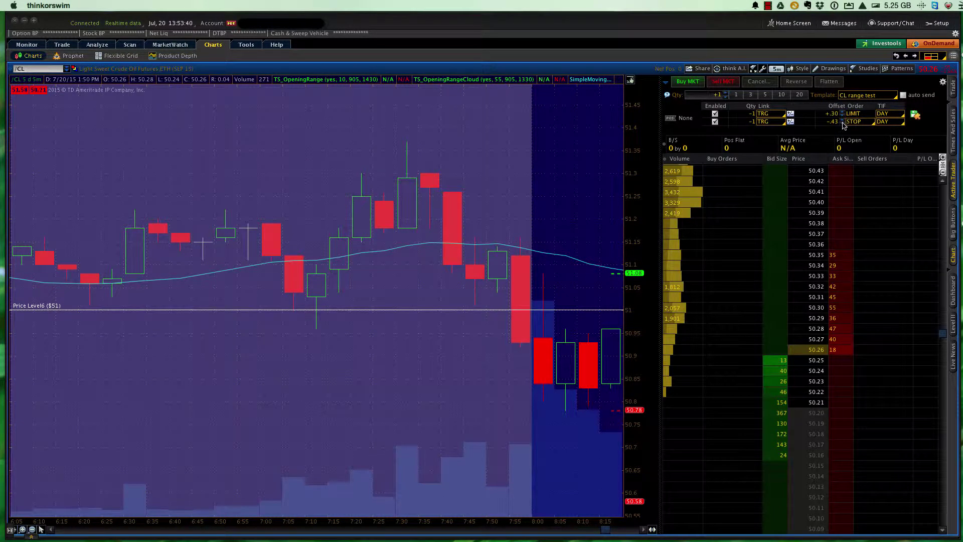
{"action": "left_click", "coordinate": [842, 124]}
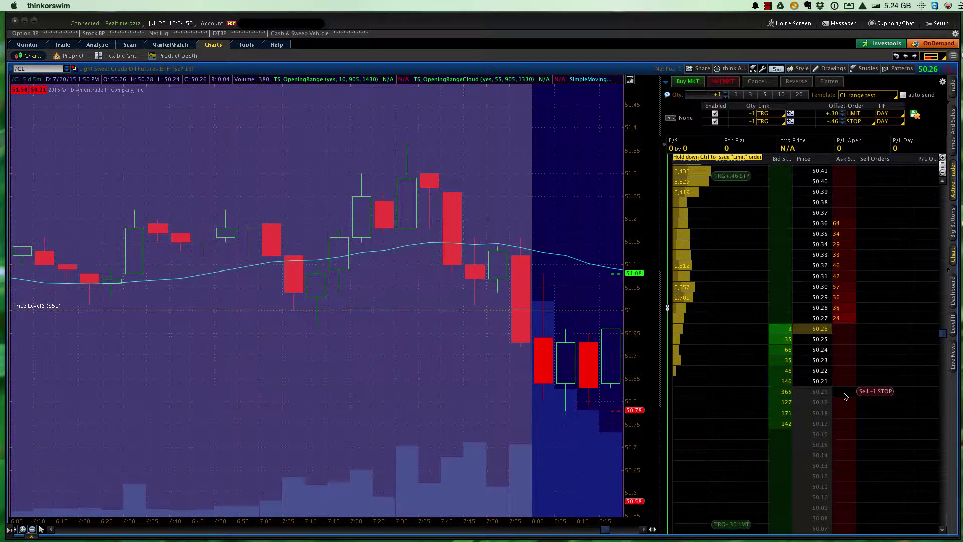
- Stage a one-contract sell stop at 50.20 and bring it into the order editor
{"action": "left_click", "coordinate": [845, 396]}
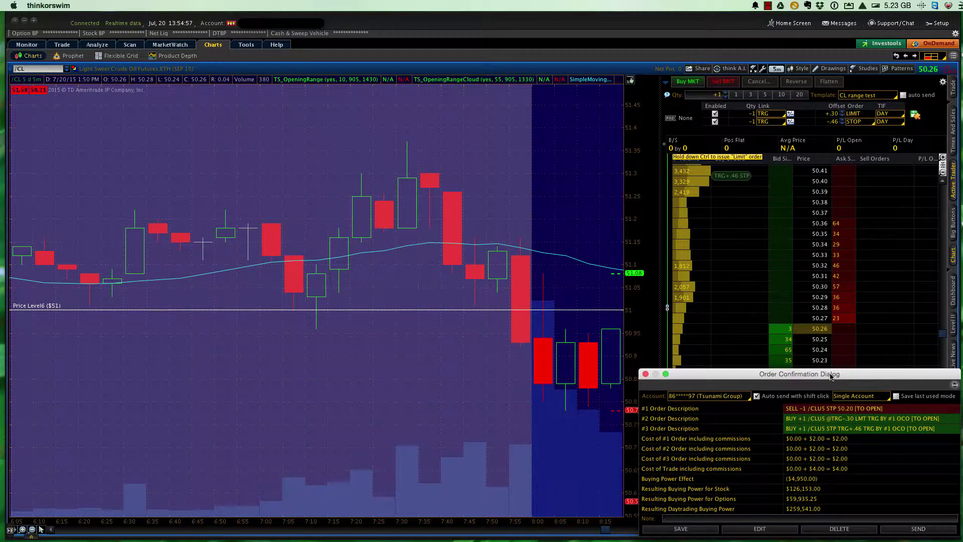
{"action": "left_click_drag", "start_coordinate": [837, 375], "coordinate": [659, 223]}
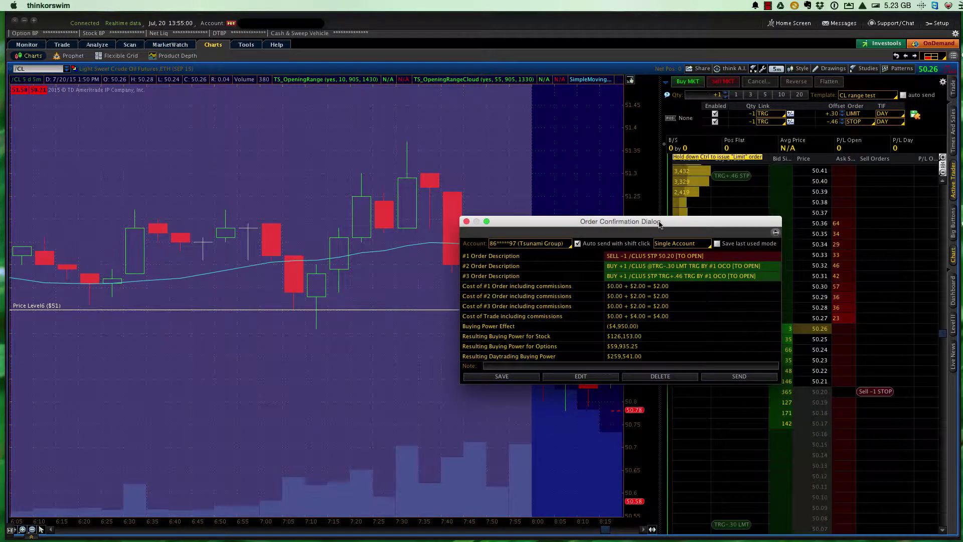
{"action": "left_click", "coordinate": [581, 376]}
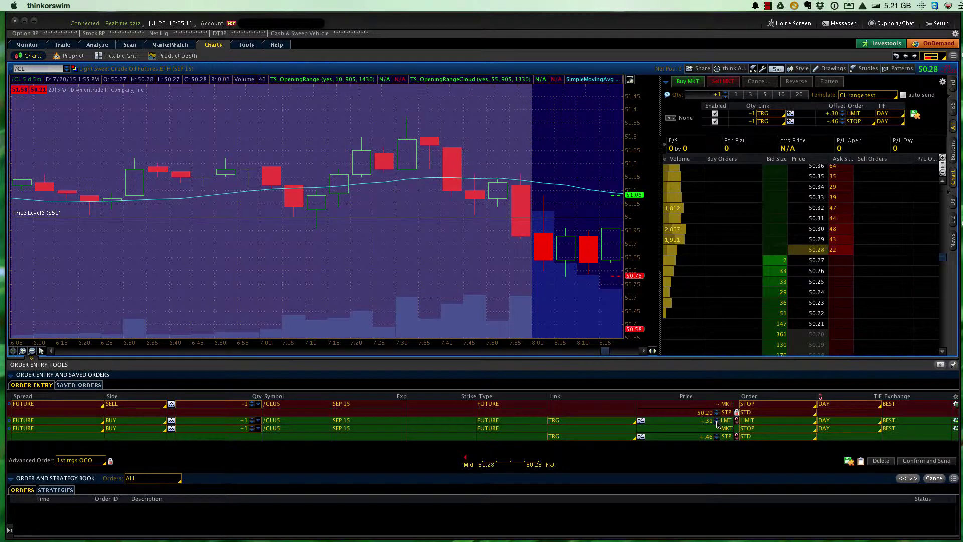
- Adjust the bracket offsets to -.28 limit and +.43 stop, then open the sell stop's Order Rules
{"action": "left_click", "coordinate": [716, 418]}
{"action": "left_click", "coordinate": [716, 418]}
{"action": "left_click", "coordinate": [716, 439]}
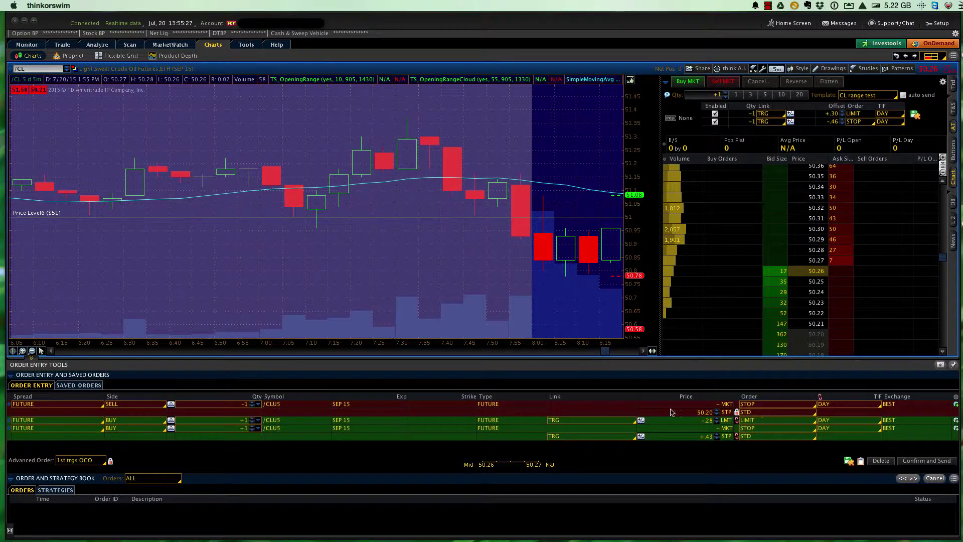
{"action": "left_click", "coordinate": [956, 405]}
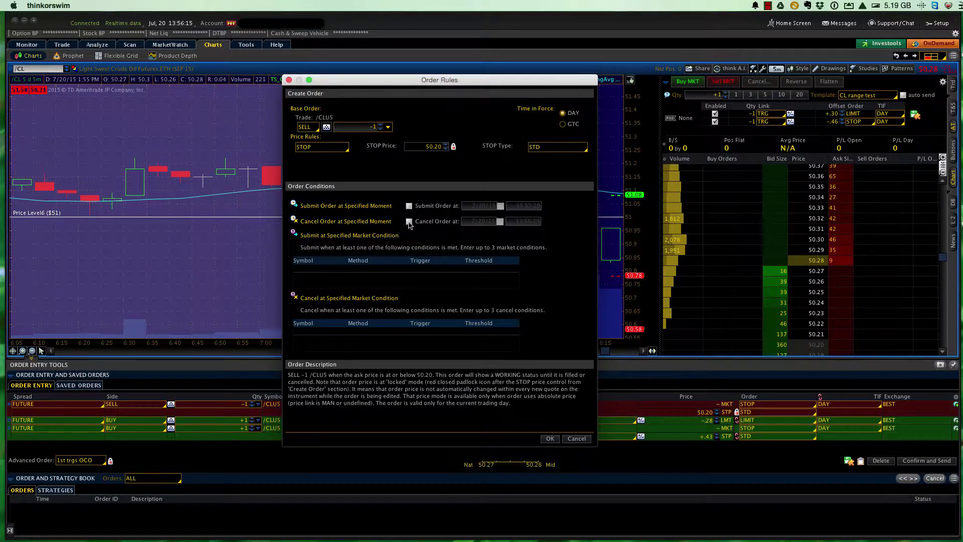
- Make the 50.20 sell stop cancel automatically at 08:55:00 today
{"action": "left_click", "coordinate": [409, 221]}
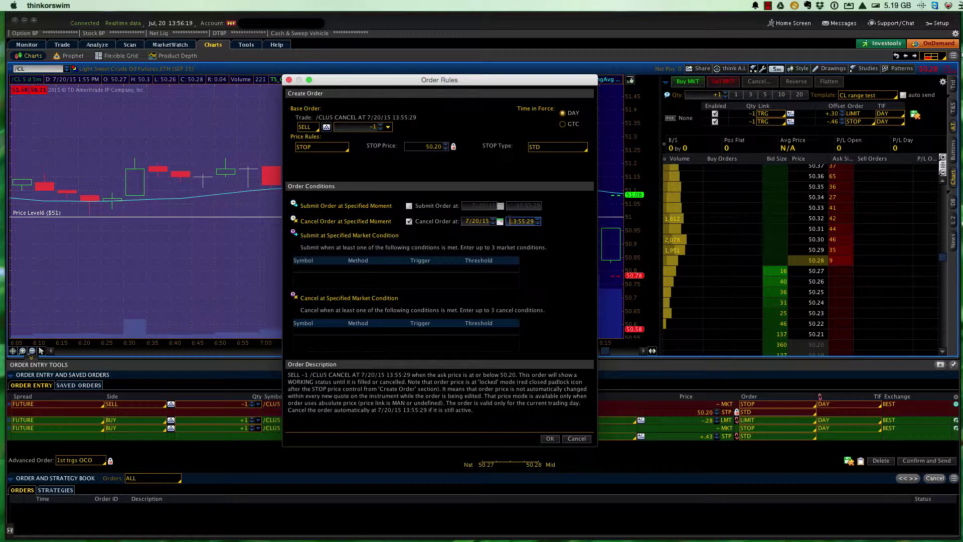
{"action": "double_click", "coordinate": [521, 221]}
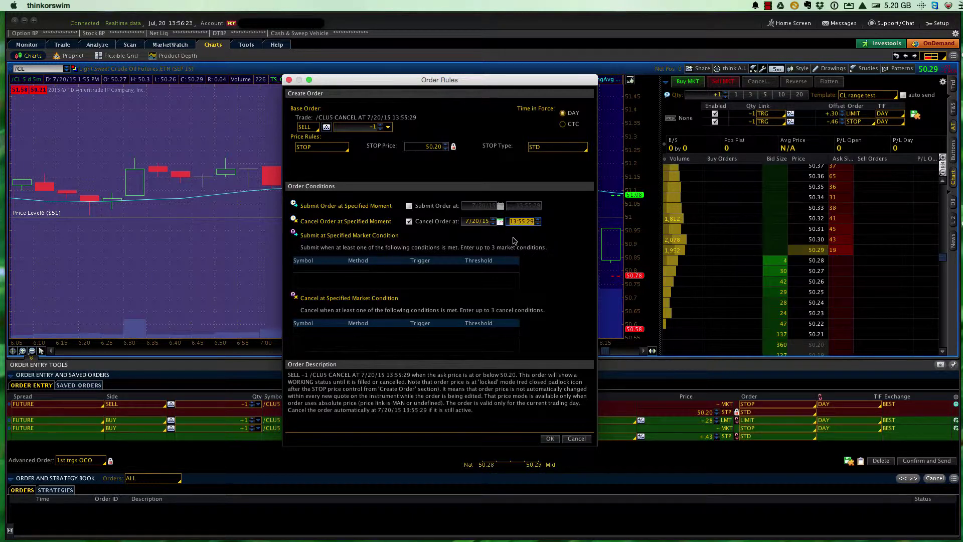
{"action": "type", "text": "08"}
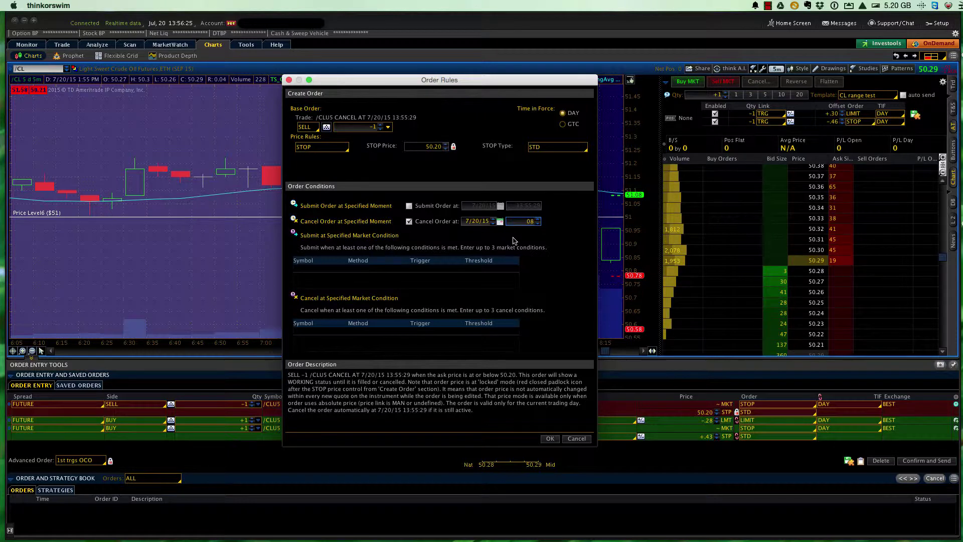
{"action": "type", "text": ":55:00"}
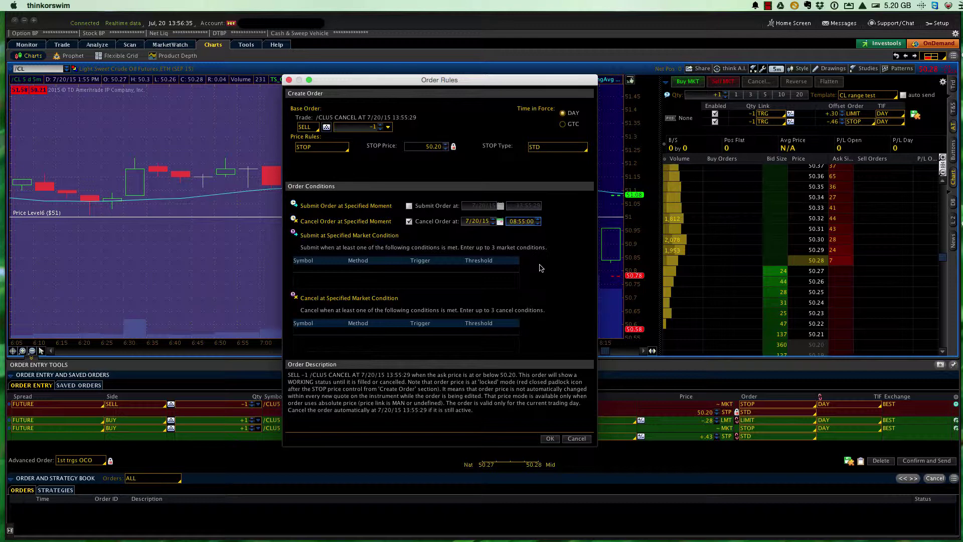
{"action": "key", "text": "Return"}
{"action": "left_click", "coordinate": [549, 438]}
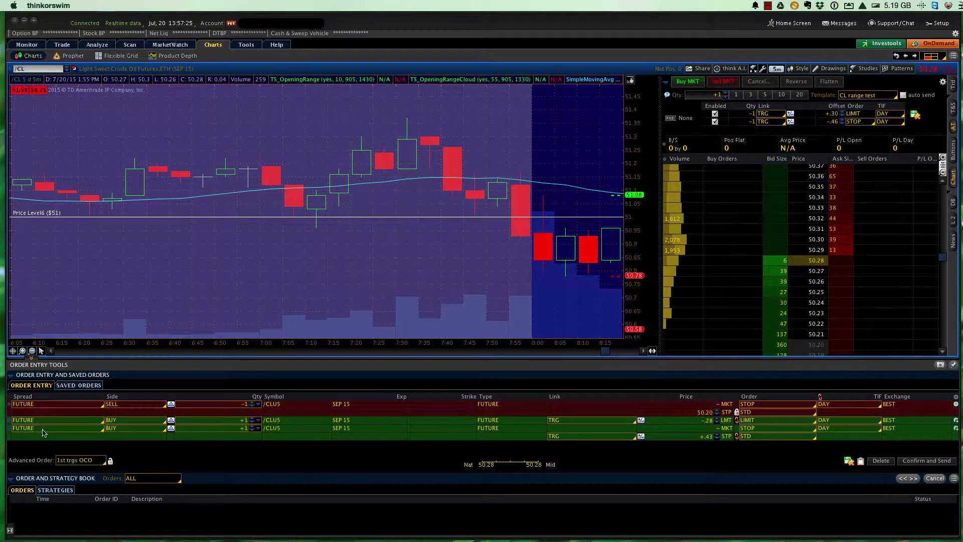
- Duplicate the +.43 buy stop bracket order as a new row in the group
{"action": "right_click", "coordinate": [10, 431]}
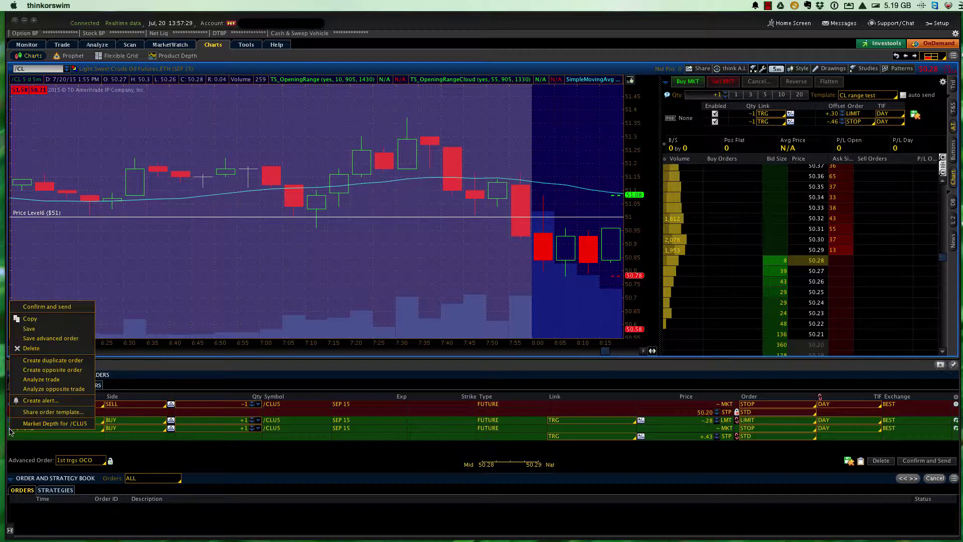
{"action": "left_click", "coordinate": [55, 362]}
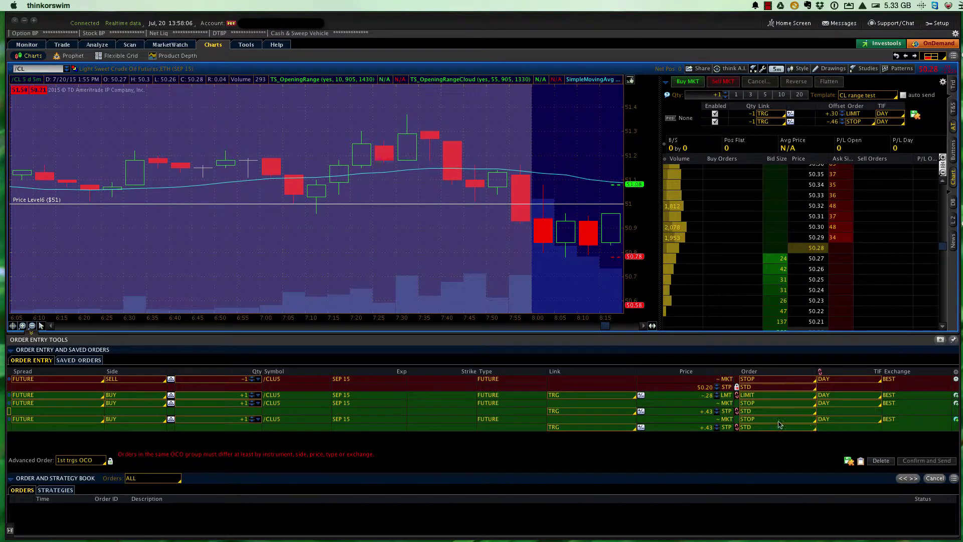
- Change the duplicated row to a one-contract market buy and open its Order Rules
{"action": "left_click", "coordinate": [768, 426]}
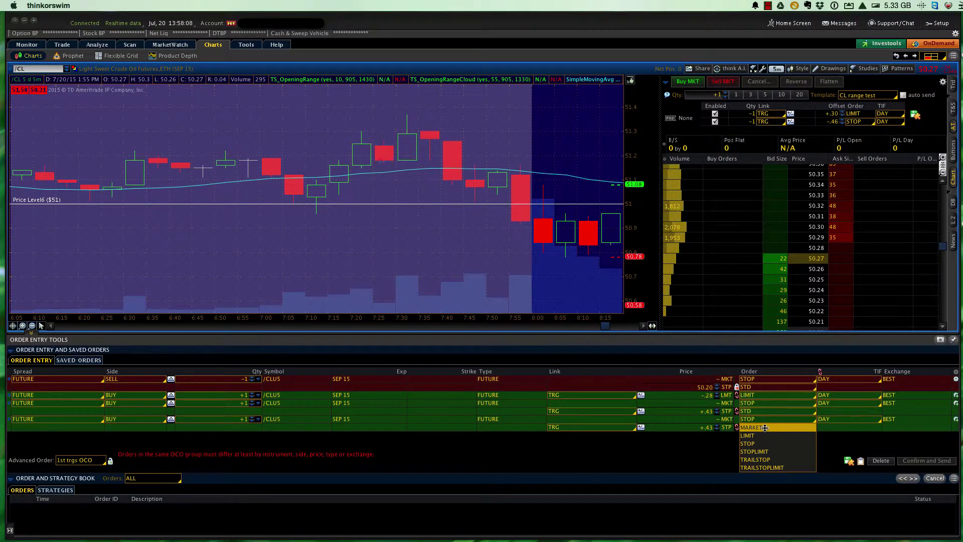
{"action": "left_click", "coordinate": [765, 427]}
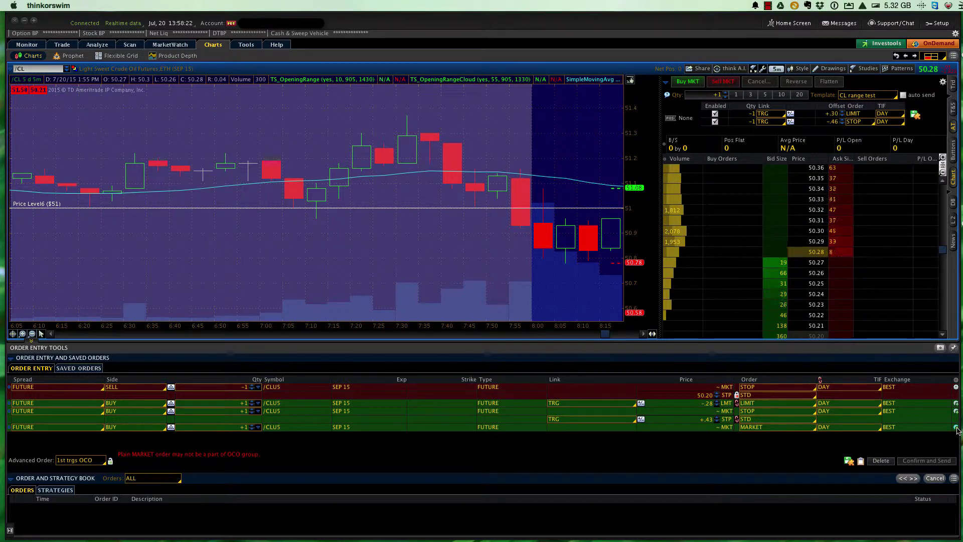
{"action": "left_click", "coordinate": [956, 427]}
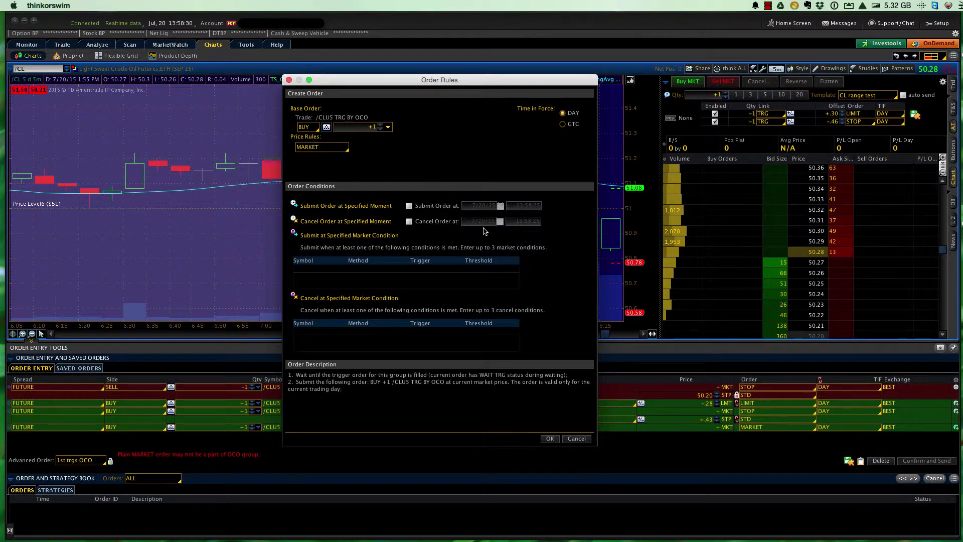
- Replace the BUY MKT leg's 13:58:25 submit time with 14:25:00 and confirm the rules
{"action": "left_click", "coordinate": [423, 209]}
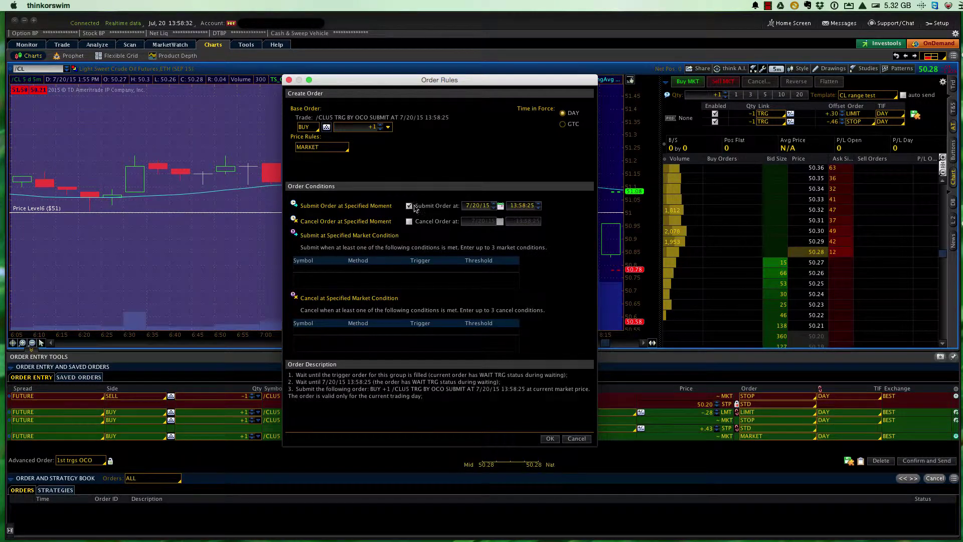
{"action": "left_click", "coordinate": [511, 206]}
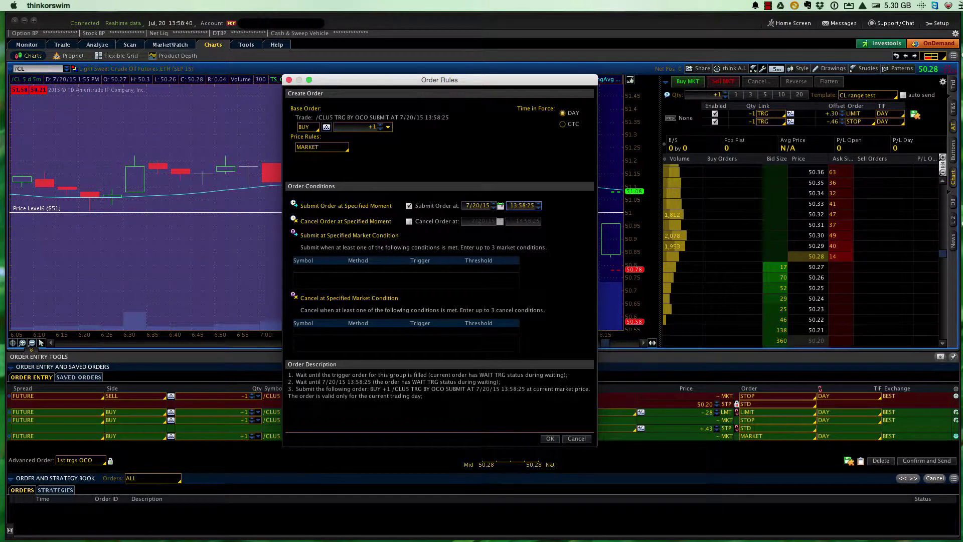
{"action": "left_click_drag", "start_coordinate": [510, 206], "coordinate": [534, 205]}
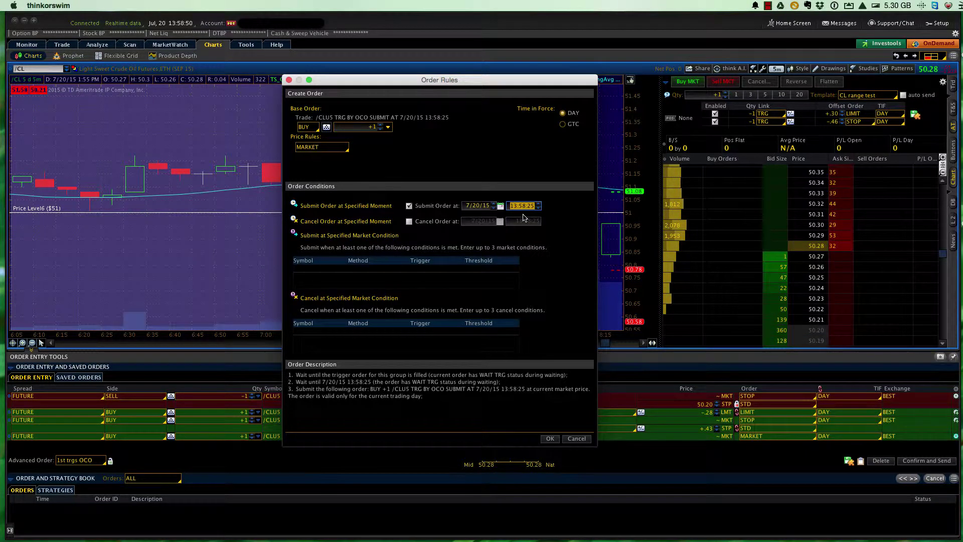
{"action": "type", "text": "14"}
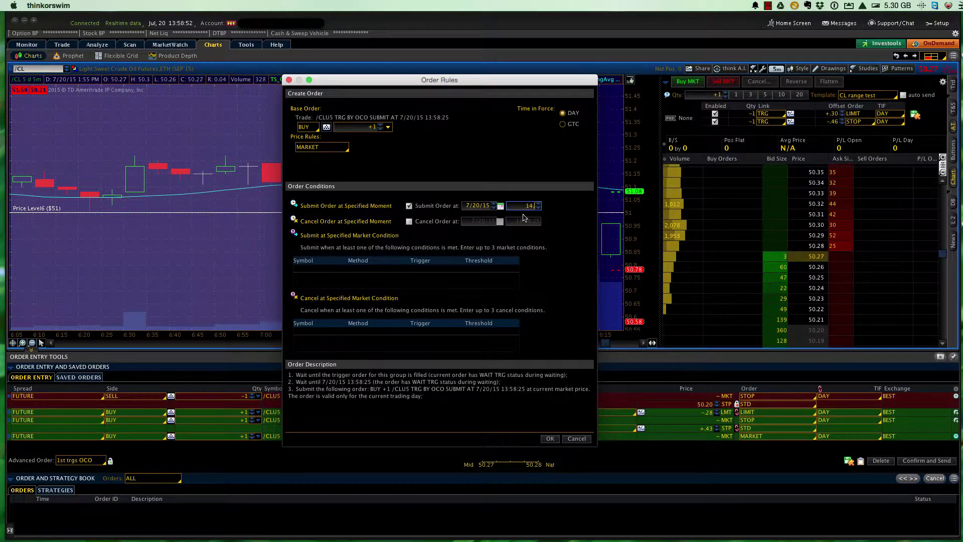
{"action": "type", "text": ".25"}
{"action": "key", "text": "BackSpace"}
{"action": "key", "text": "BackSpace"}
{"action": "key", "text": "BackSpace"}
{"action": "type", "text": ":25:00"}
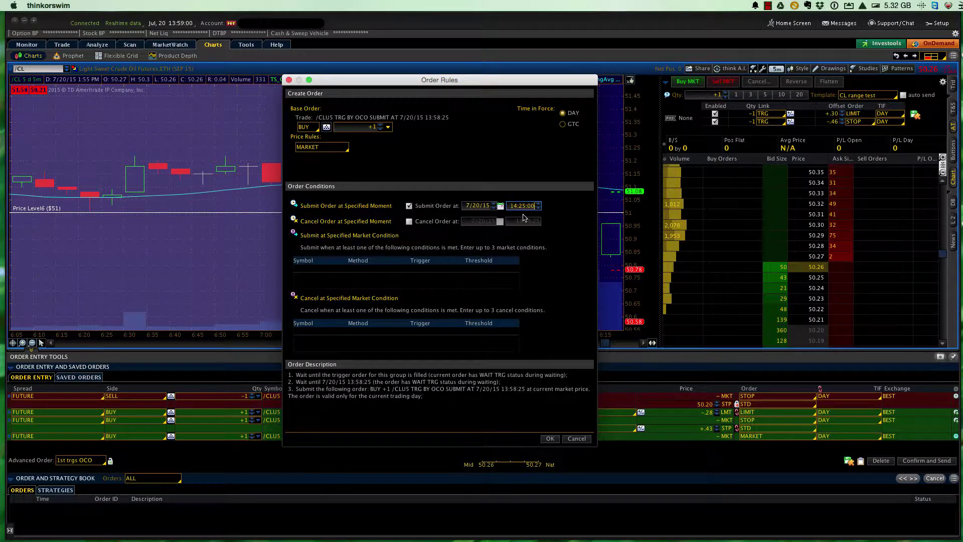
{"action": "key", "text": "Return"}
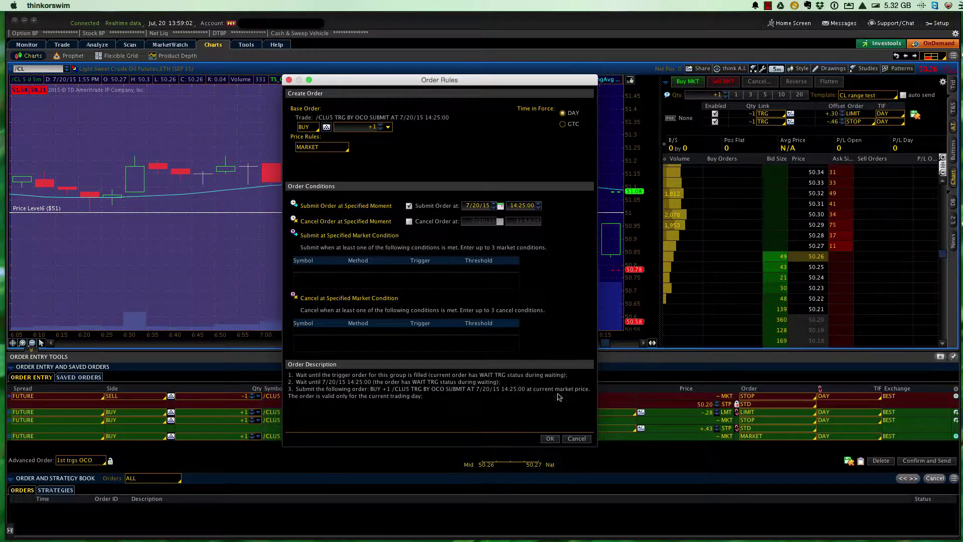
{"action": "left_click", "coordinate": [550, 438]}
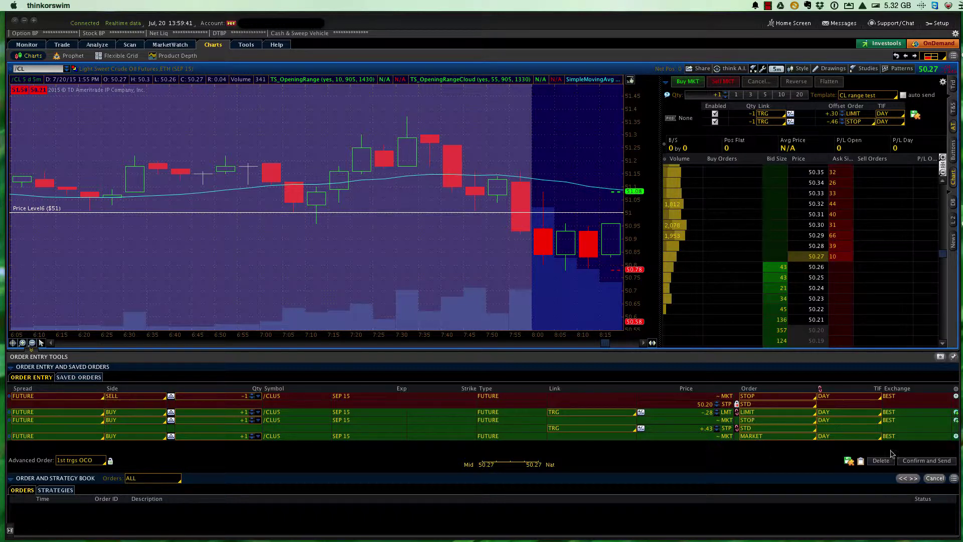
- Review the four-leg /CL bracket in a centred, widened confirmation dialog and send it
{"action": "left_click", "coordinate": [922, 462]}
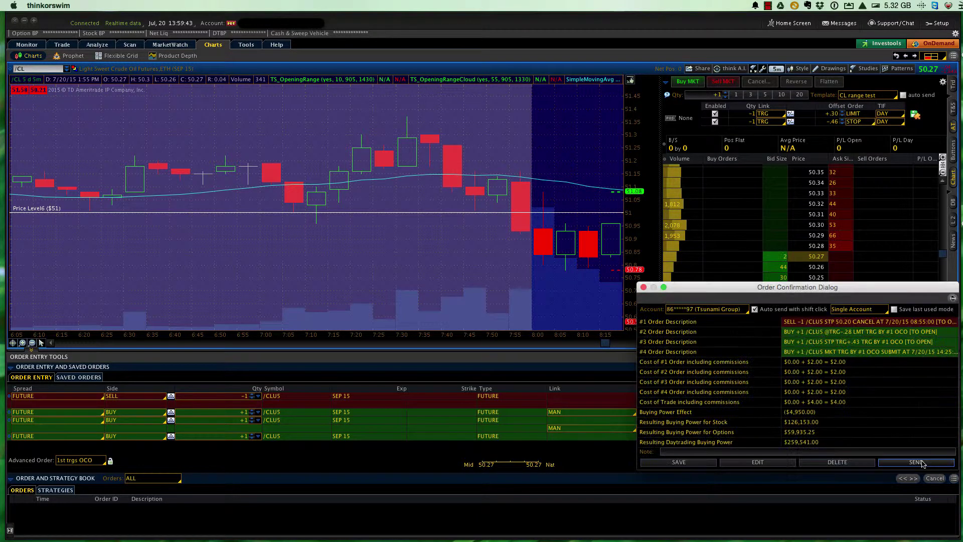
{"action": "left_click_drag", "start_coordinate": [787, 282], "coordinate": [488, 184]}
{"action": "left_click_drag", "start_coordinate": [660, 334], "coordinate": [710, 335]}
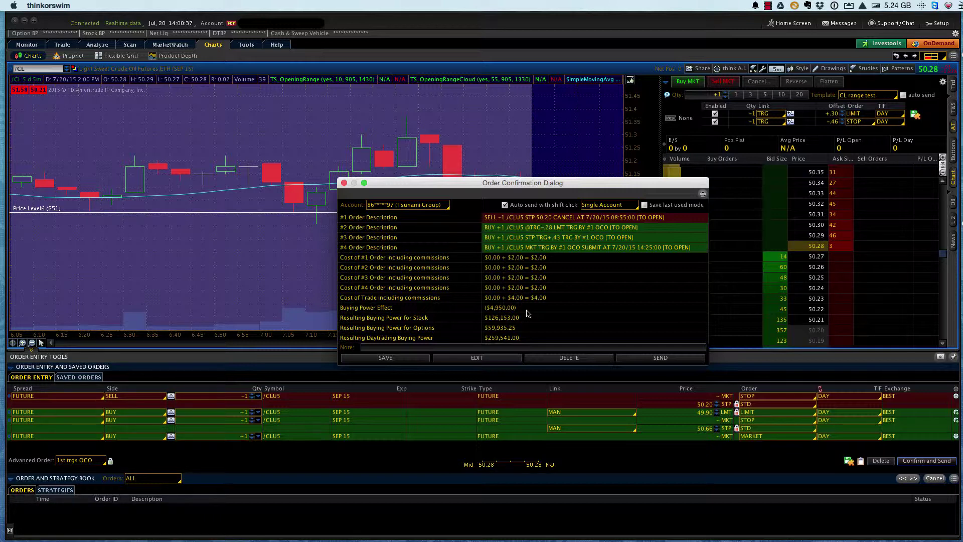
{"action": "left_click", "coordinate": [557, 347]}
{"action": "left_click", "coordinate": [655, 357]}
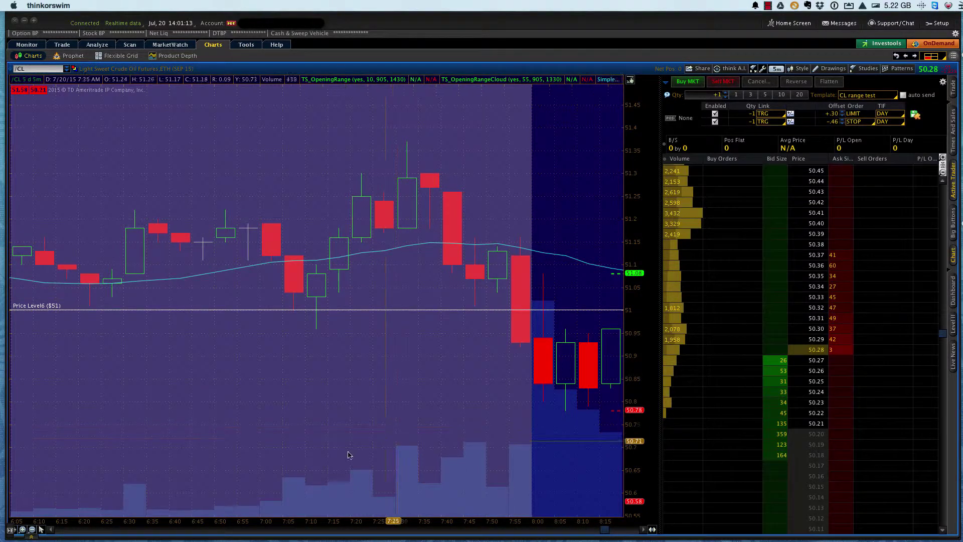
- Load the 'Crude Oil 15m Range' template from the chart's Sell custom > (C - K) menu
{"action": "left_click", "coordinate": [32, 535]}
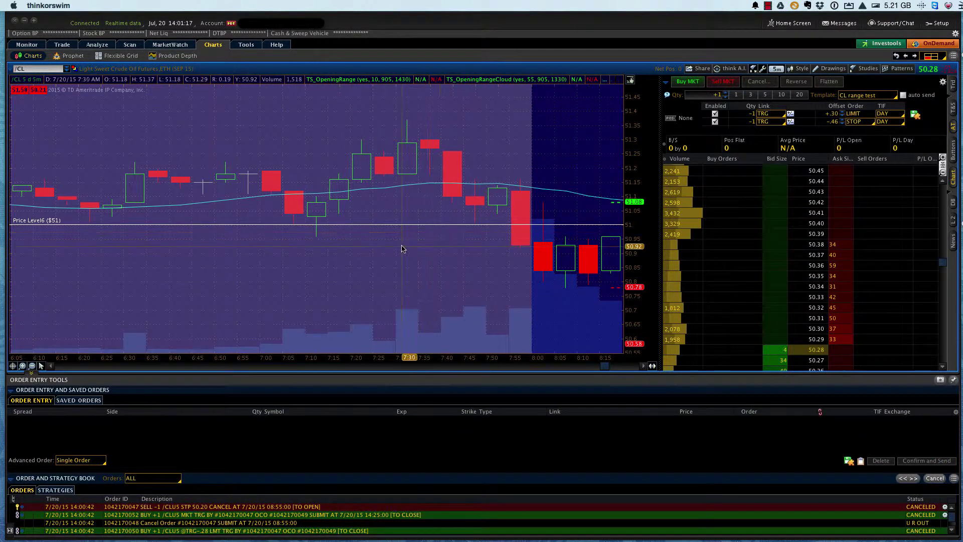
{"action": "right_click", "coordinate": [583, 294]}
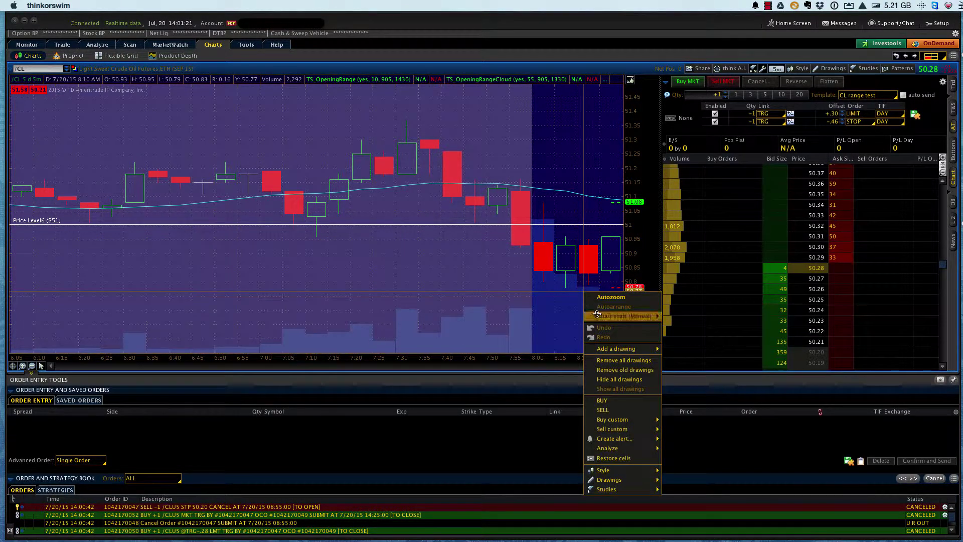
{"action": "mouse_move", "coordinate": [607, 350]}
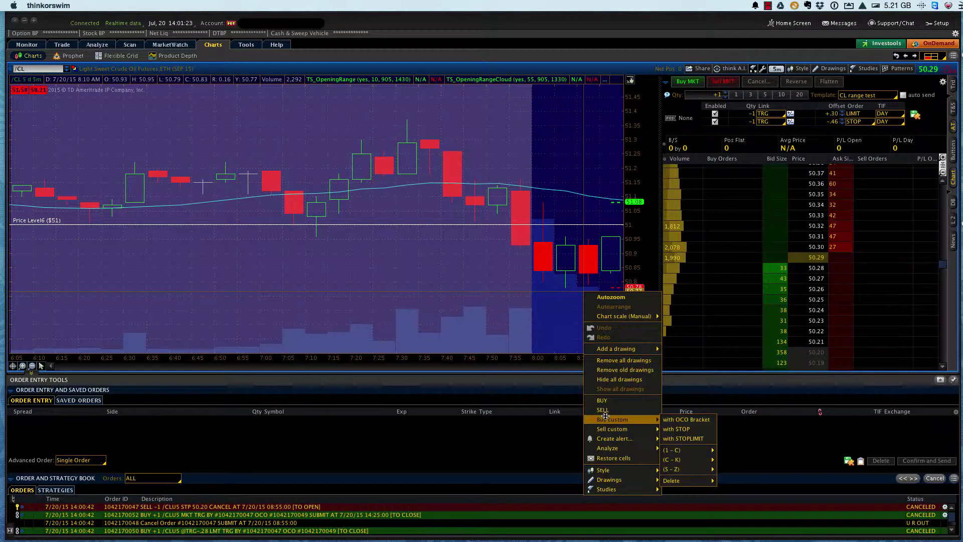
{"action": "mouse_move", "coordinate": [608, 426]}
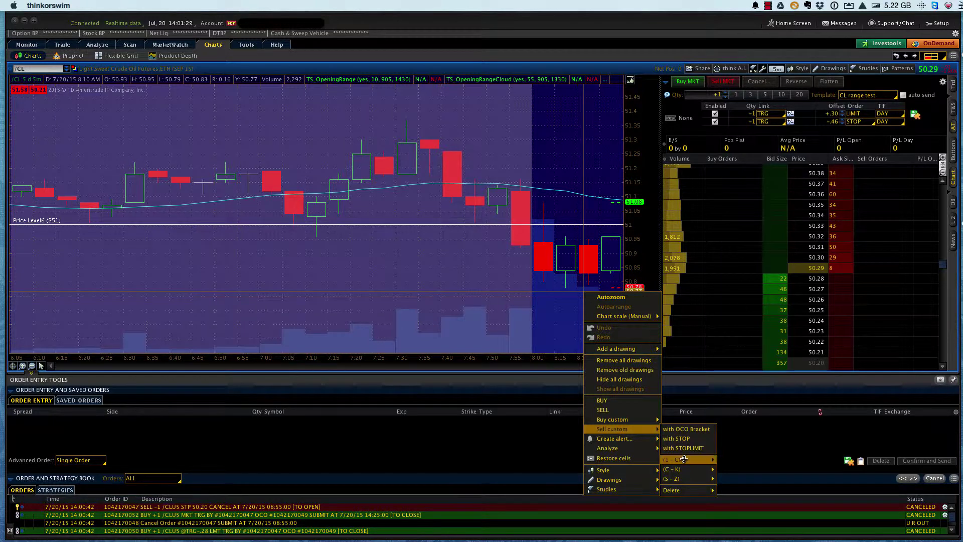
{"action": "mouse_move", "coordinate": [684, 459]}
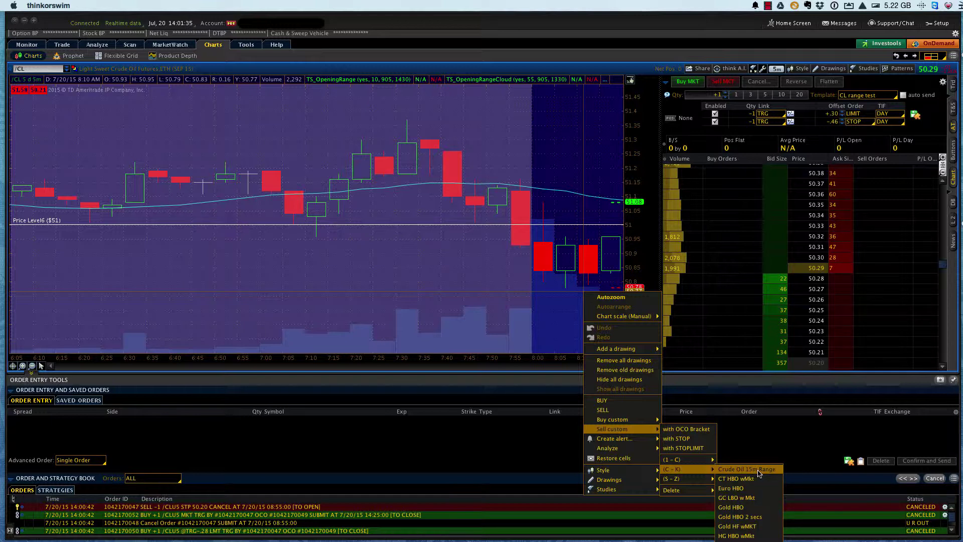
{"action": "left_click", "coordinate": [758, 473]}
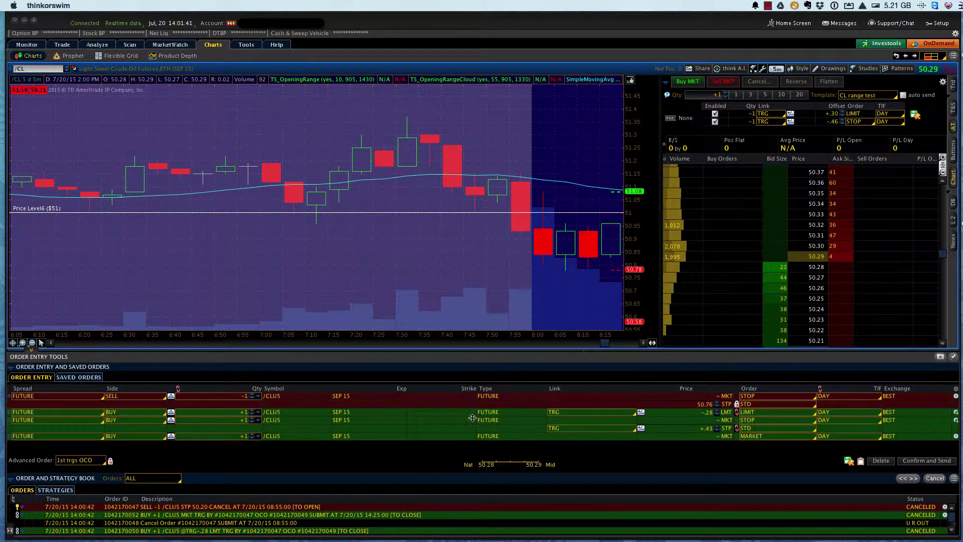
- Set the BUY MKT leg's submit date to 7/21/15, leaving the stop leg's rules unchanged
{"action": "left_click", "coordinate": [956, 396]}
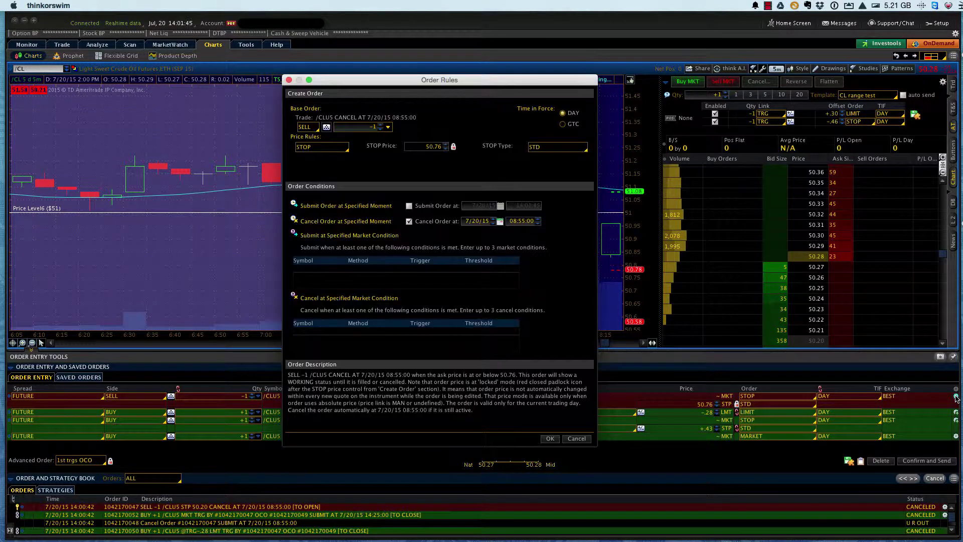
{"action": "left_click", "coordinate": [289, 80]}
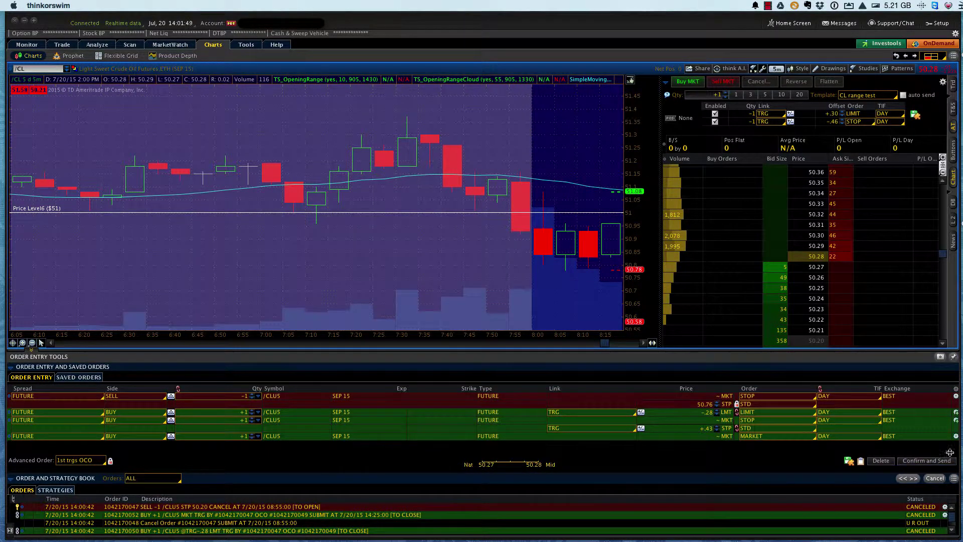
{"action": "left_click", "coordinate": [956, 436]}
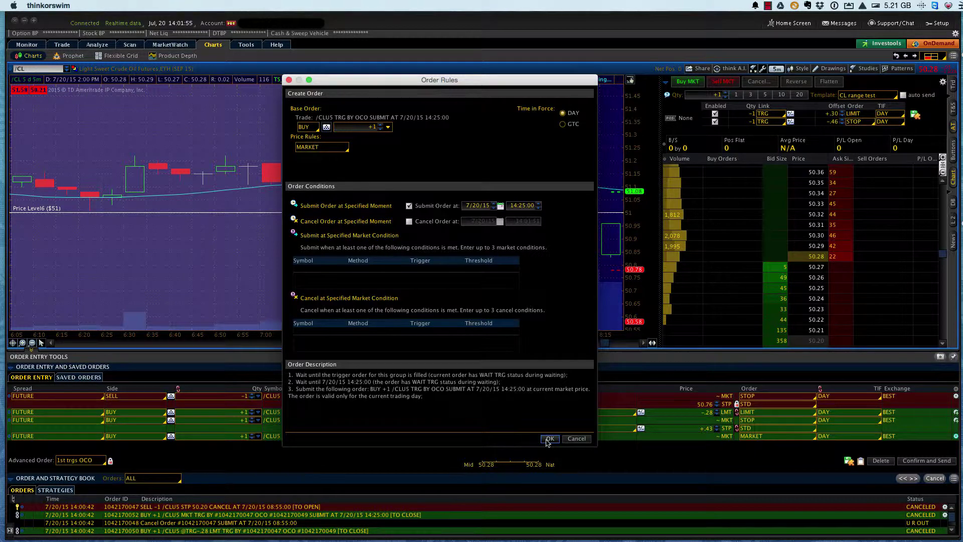
{"action": "left_click", "coordinate": [486, 206]}
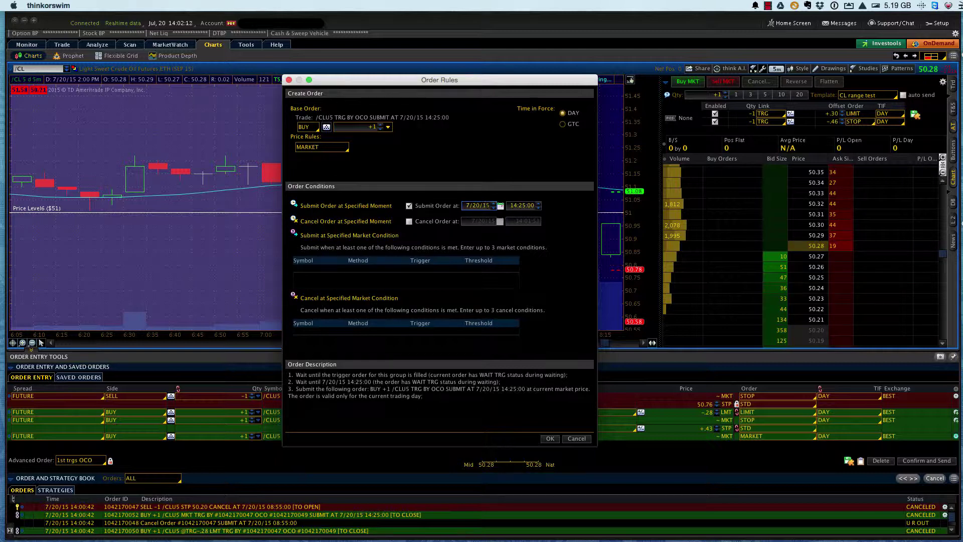
{"action": "left_click", "coordinate": [483, 229]}
{"action": "left_click", "coordinate": [484, 203]}
{"action": "left_click", "coordinate": [501, 206]}
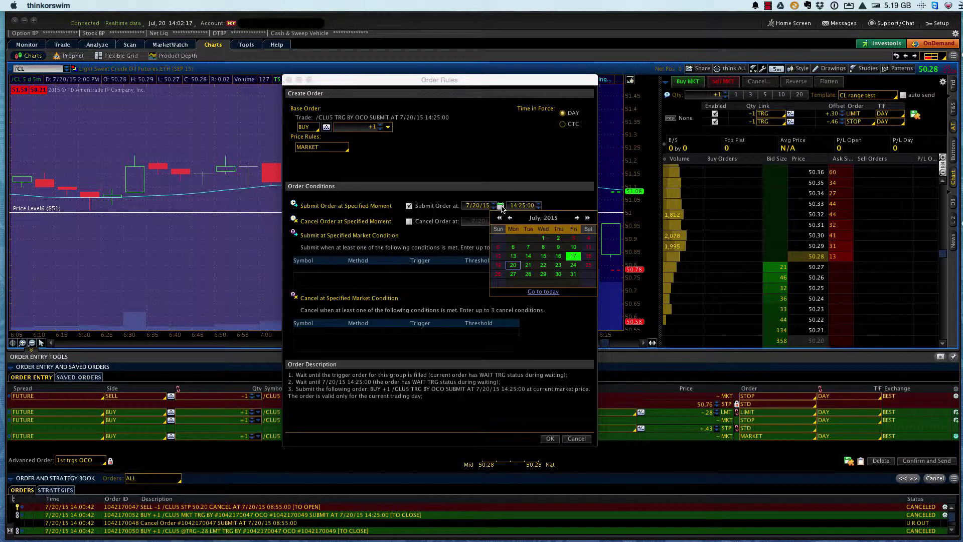
{"action": "left_click", "coordinate": [528, 266]}
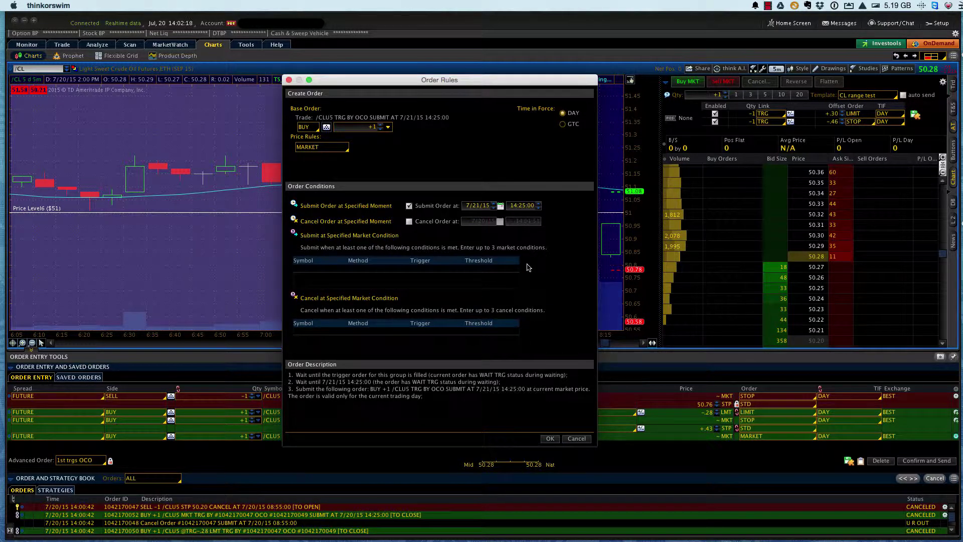
{"action": "left_click", "coordinate": [550, 438]}
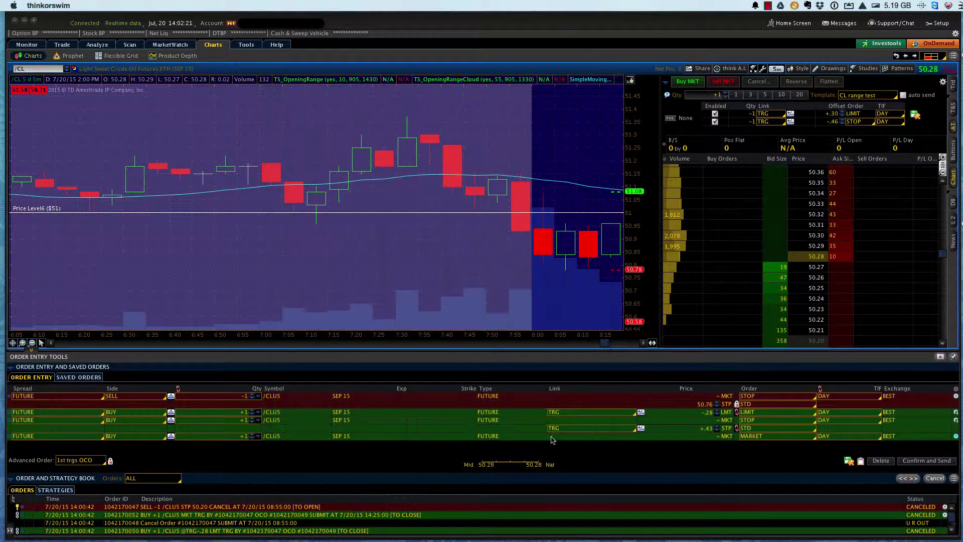
{"action": "left_click", "coordinate": [956, 396]}
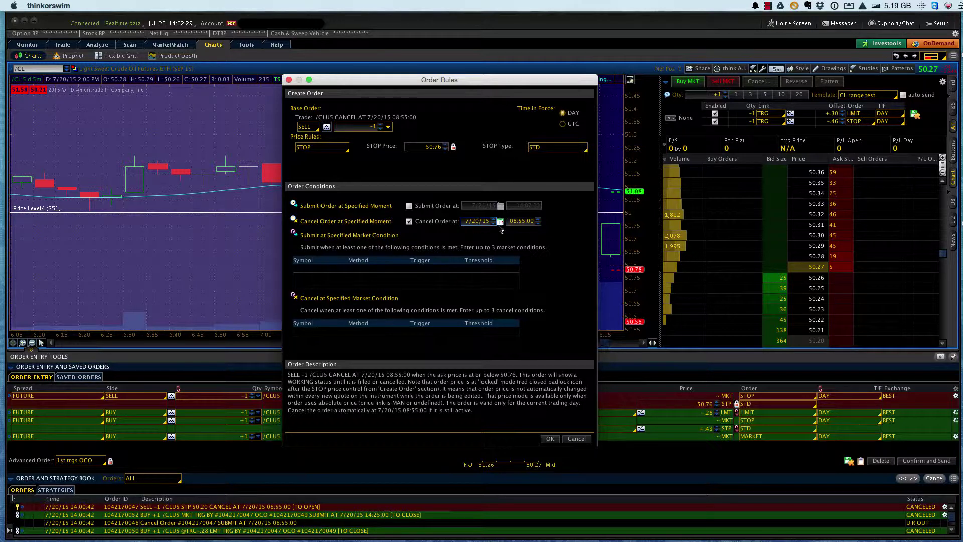
{"action": "left_click", "coordinate": [575, 440]}
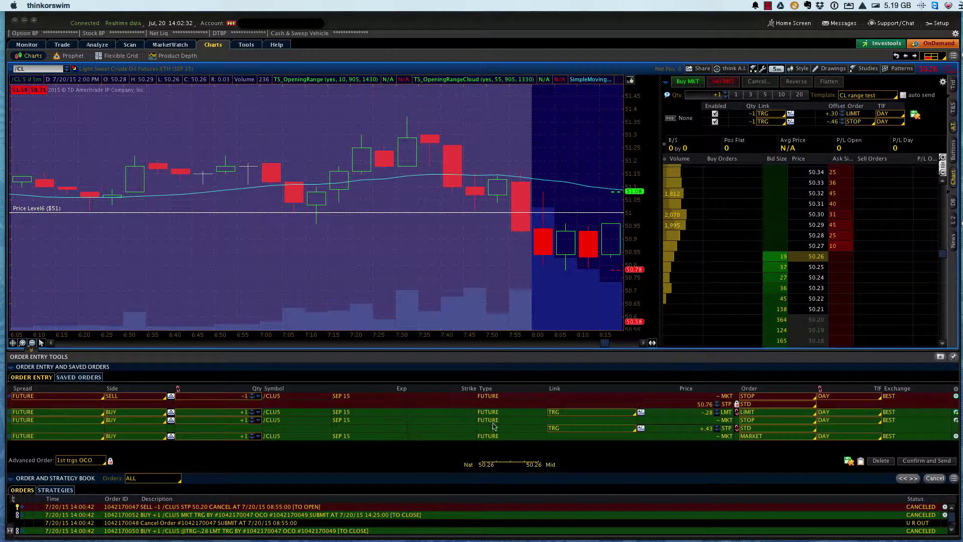